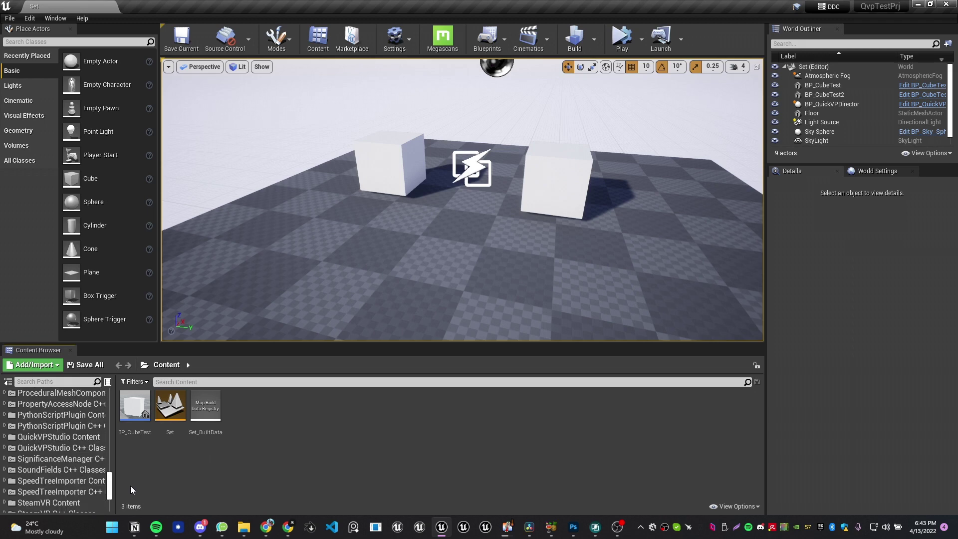
# Step: Place BP_QuickVPCamera from the QuickVPStudio Content Blueprints folder on the floor in front of the two cubes
pyautogui.click(59, 436)
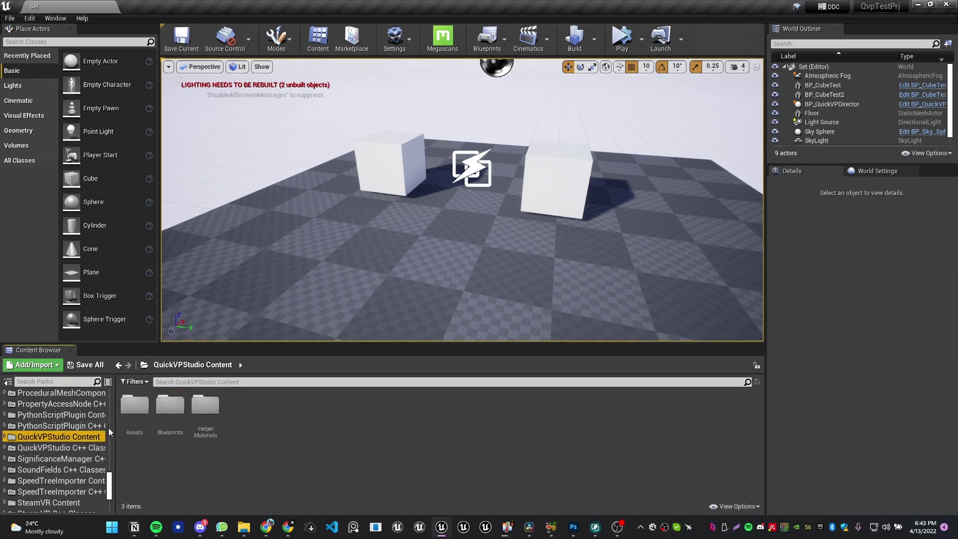
pyautogui.doubleClick(170, 406)
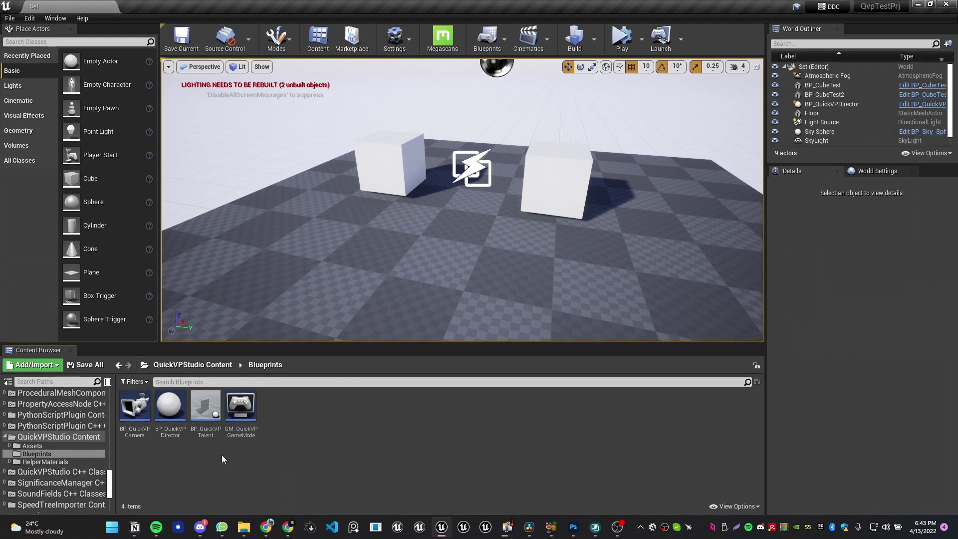
pyautogui.click(151, 428)
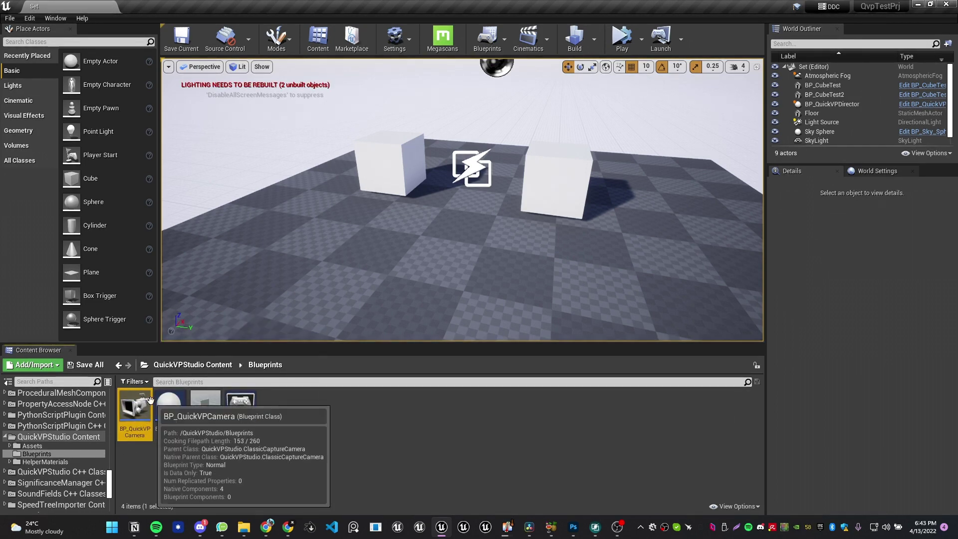
pyautogui.moveTo(136, 412); pyautogui.dragTo(428, 231)
pyautogui.press('f')
pyautogui.moveTo(528, 307); pyautogui.dragTo(456, 309, button='right')
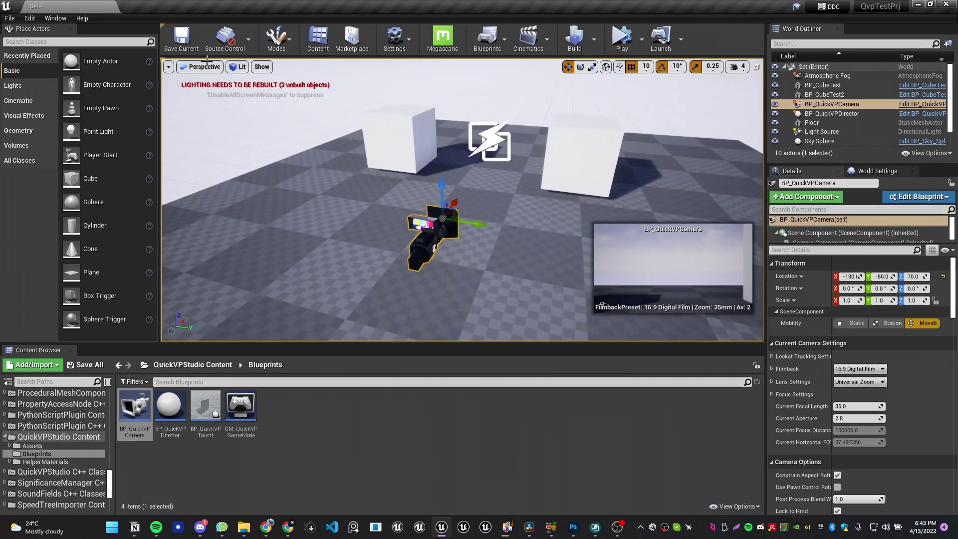
# Step: Pilot BP_QuickVPCamera to frame both cubes in its shot, and stop piloting it
pyautogui.click(204, 67)
pyautogui.click(225, 176)
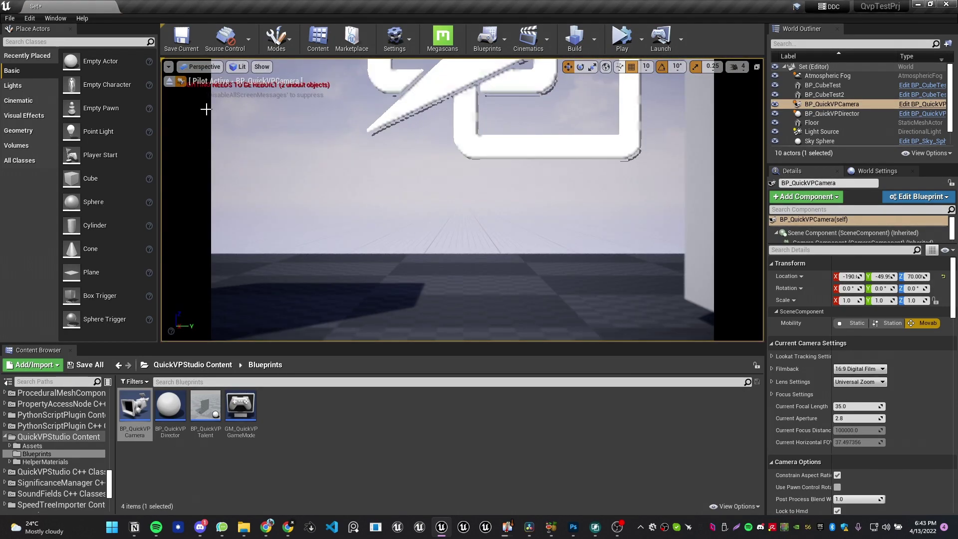
pyautogui.click(204, 67)
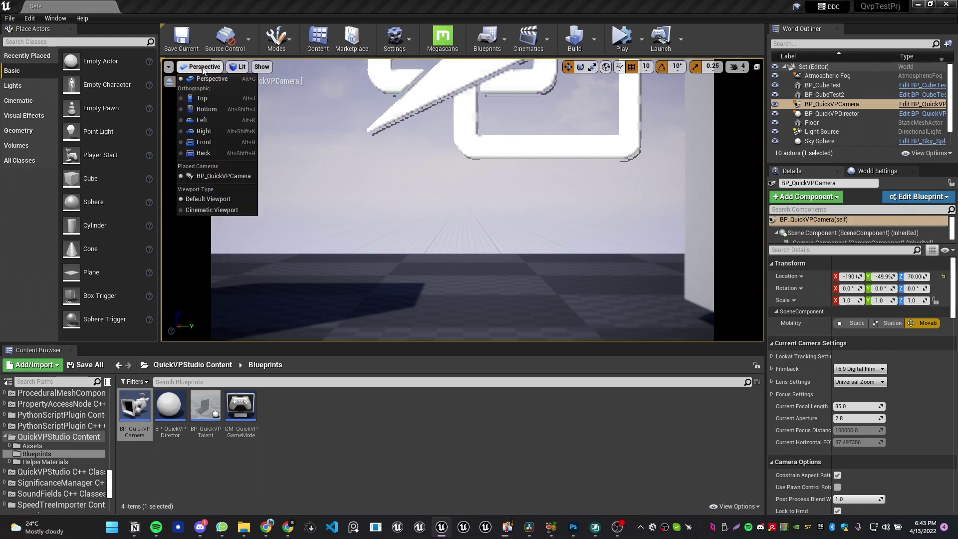
pyautogui.click(217, 176)
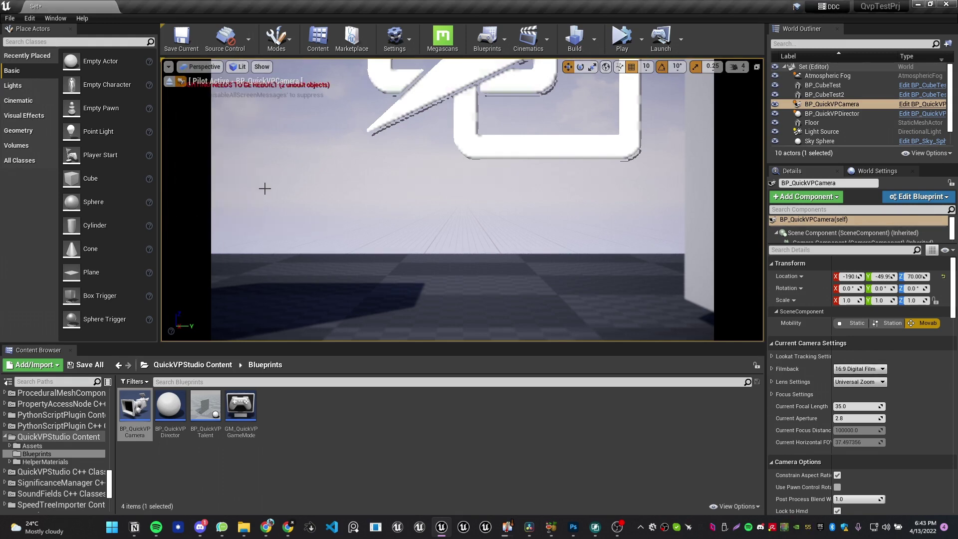
pyautogui.moveTo(462, 200); pyautogui.dragTo(380, 155, button='right')
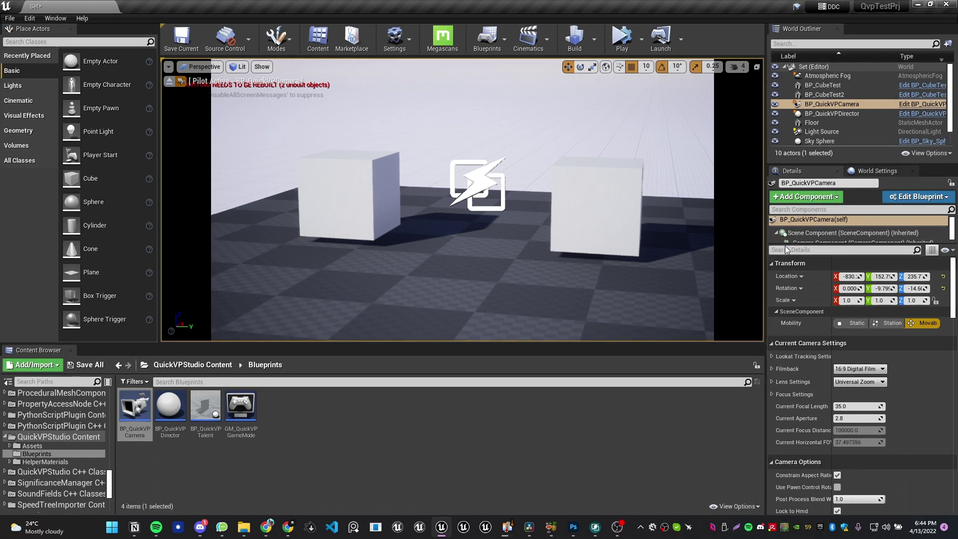
pyautogui.click(775, 231)
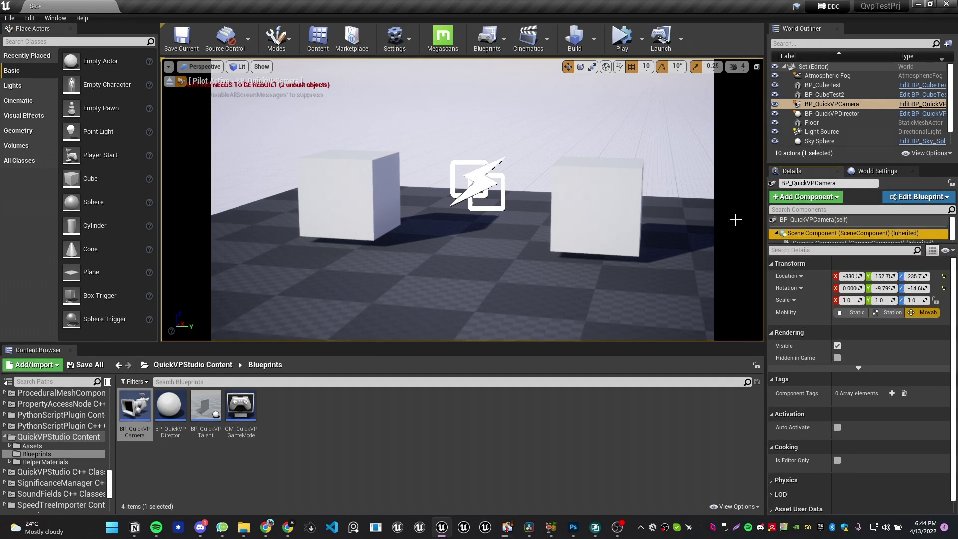
pyautogui.click(169, 81)
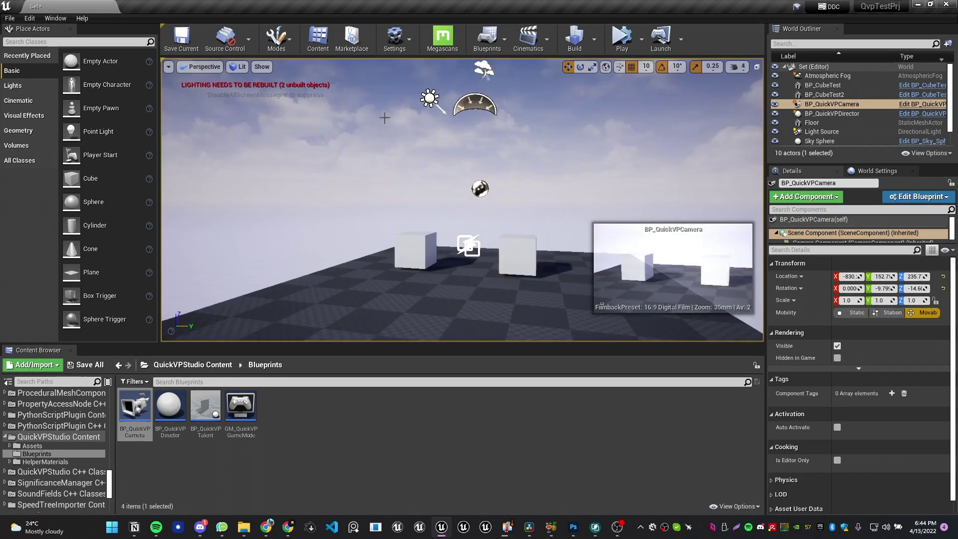
pyautogui.press('Escape')
pyautogui.moveTo(469, 251); pyautogui.dragTo(380, 284, button='right')
# Step: Filter the World Outliner for "camer"
pyautogui.click(847, 44)
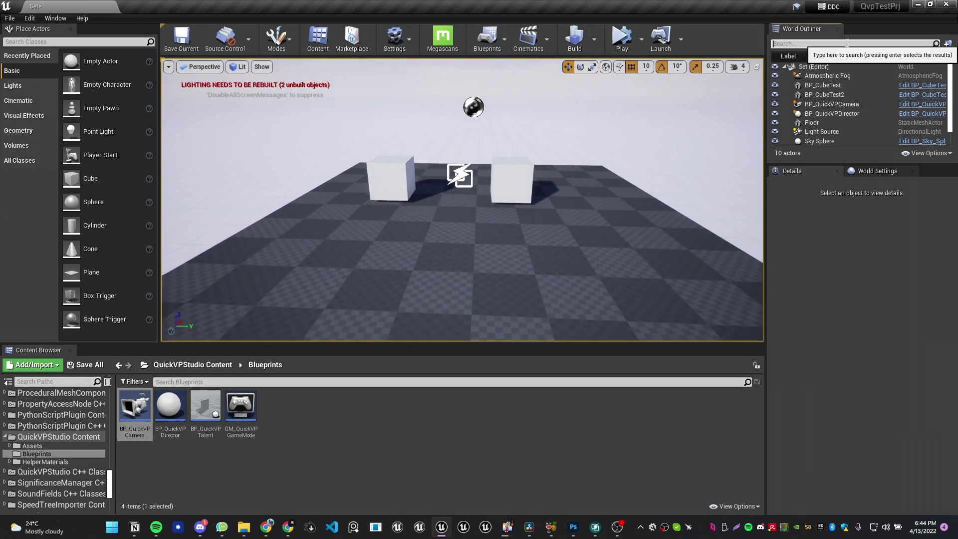
pyautogui.write('camer')
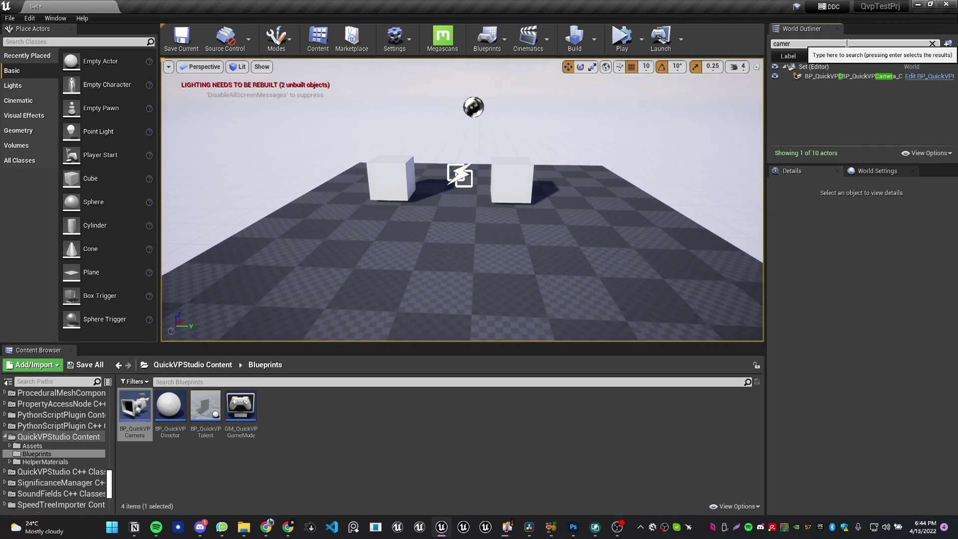
pyautogui.press('Return')
# Step: Play the level in the viewport to check the view through BP_QuickVPCamera, and stop the session
pyautogui.moveTo(362, 199); pyautogui.dragTo(409, 154, button='right')
pyautogui.click(361, 199)
pyautogui.click(641, 40)
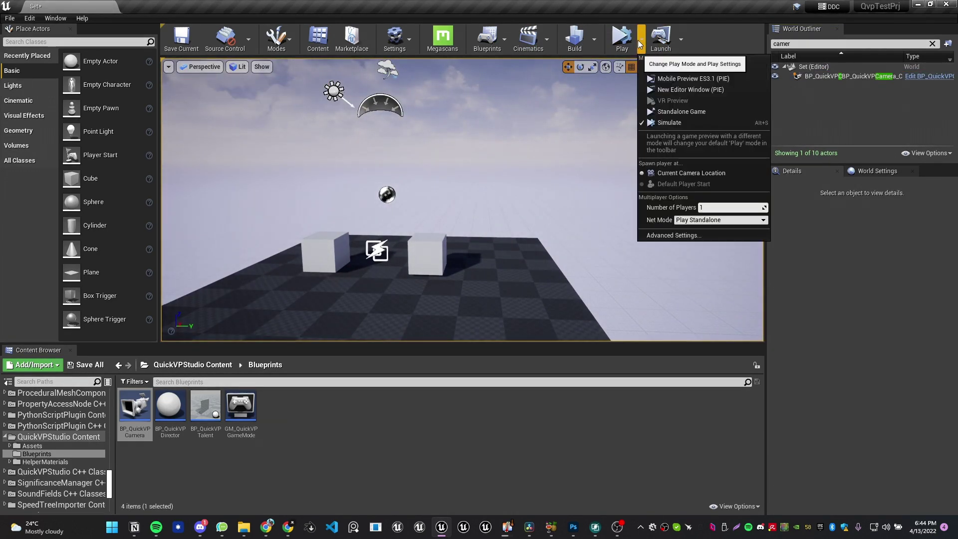
pyautogui.click(662, 68)
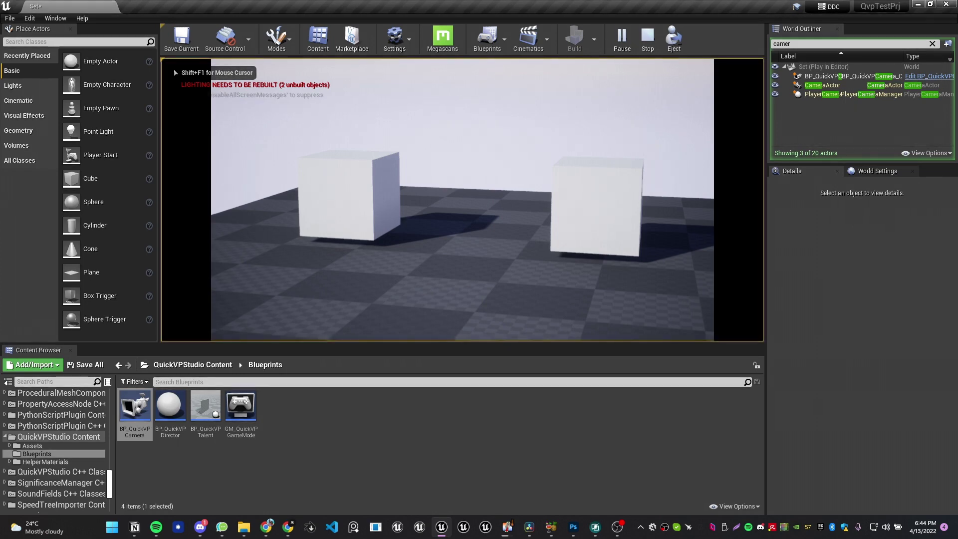
pyautogui.press('Escape')
# Step: Select BP_QuickVPCamera and collapse its Transform, Current Camera Settings and Camera Options categories
pyautogui.doubleClick(848, 77)
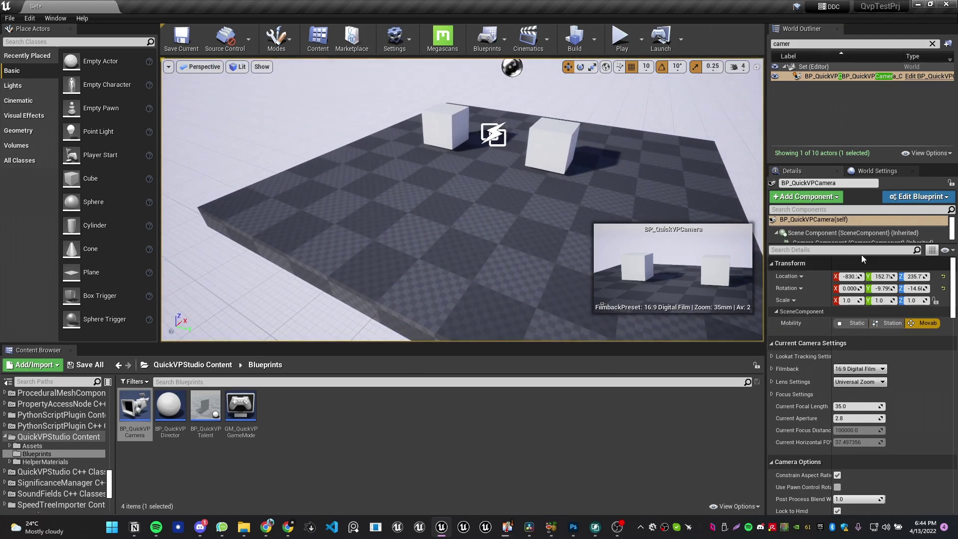
pyautogui.click(809, 261)
pyautogui.click(811, 278)
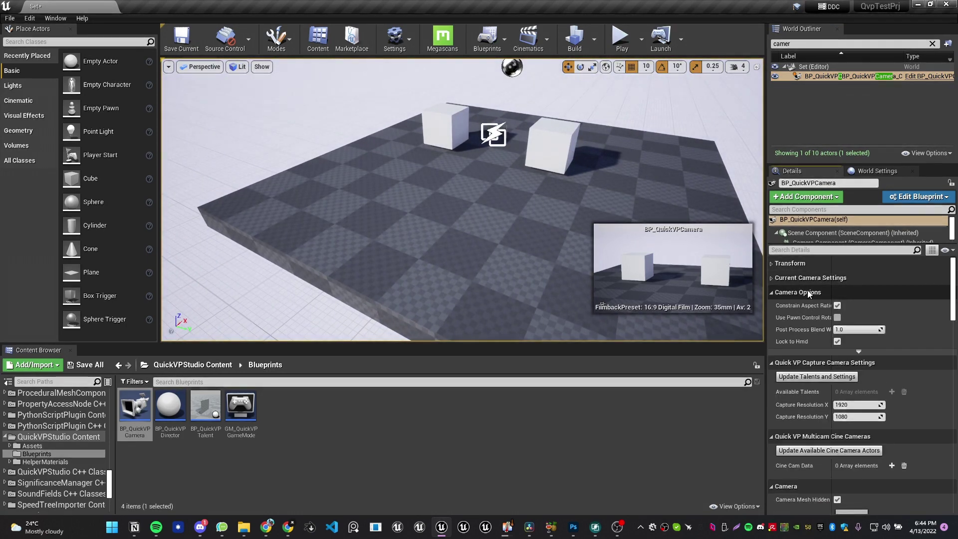
pyautogui.click(808, 290)
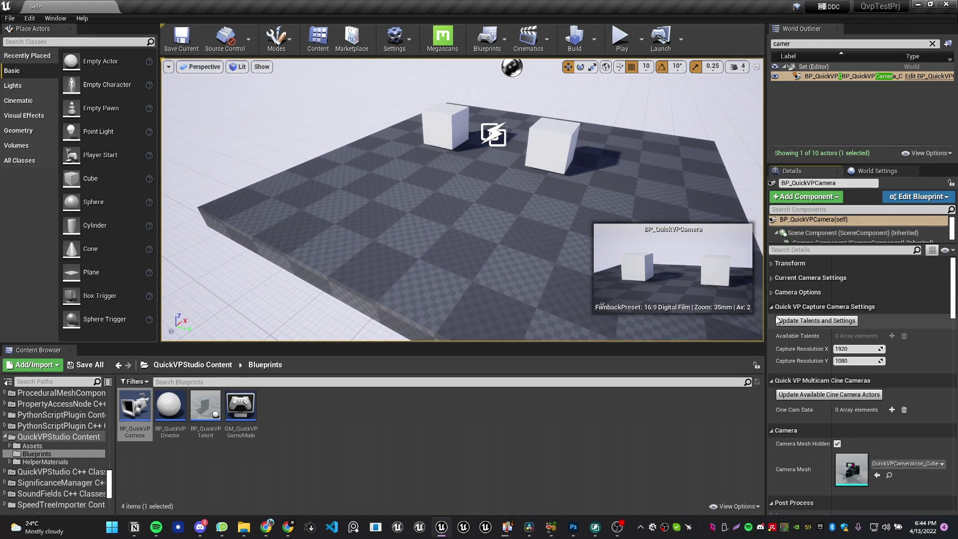
pyautogui.moveTo(549, 210); pyautogui.dragTo(598, 165, button='right')
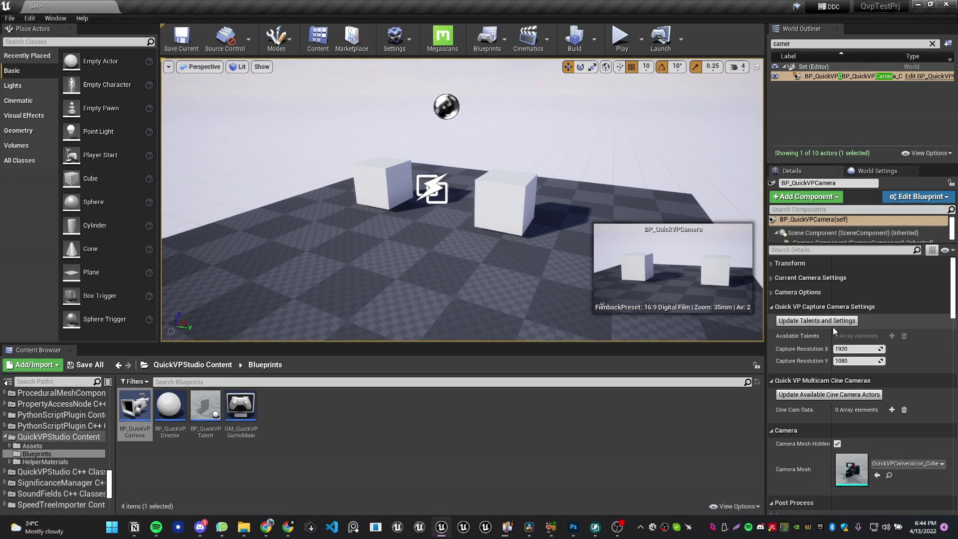
# Step: Collapse the camera's Quick VP Capture Camera Settings, Quick VP Multicam Cine Cameras, Camera and Post Process categories
pyautogui.click(785, 321)
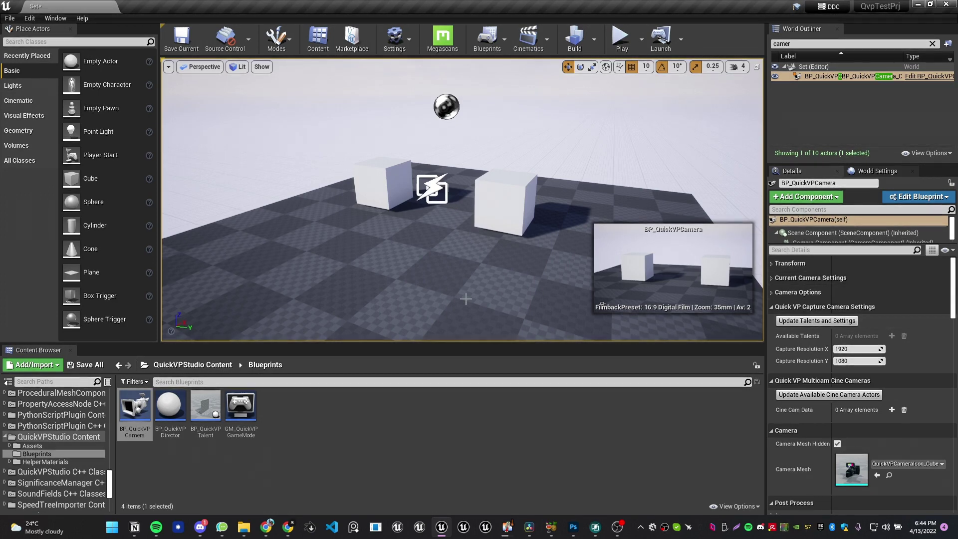
pyautogui.click(825, 307)
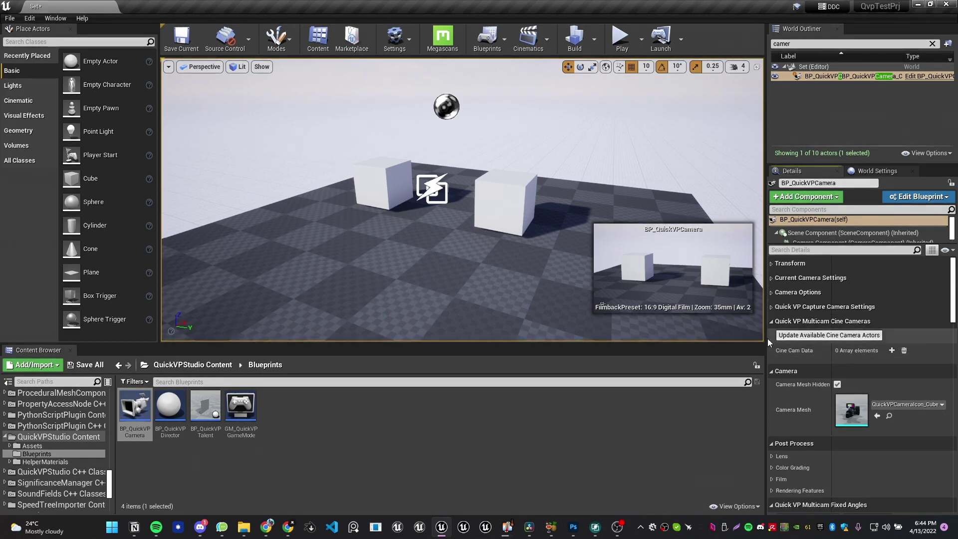
pyautogui.click(803, 371)
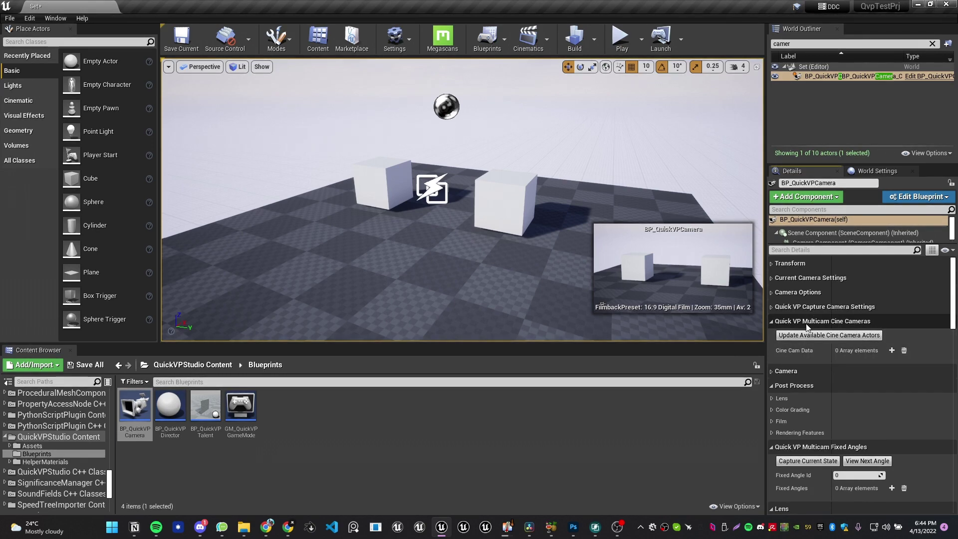
pyautogui.click(807, 323)
pyautogui.click(808, 354)
pyautogui.scroll(-1, 866, 395)
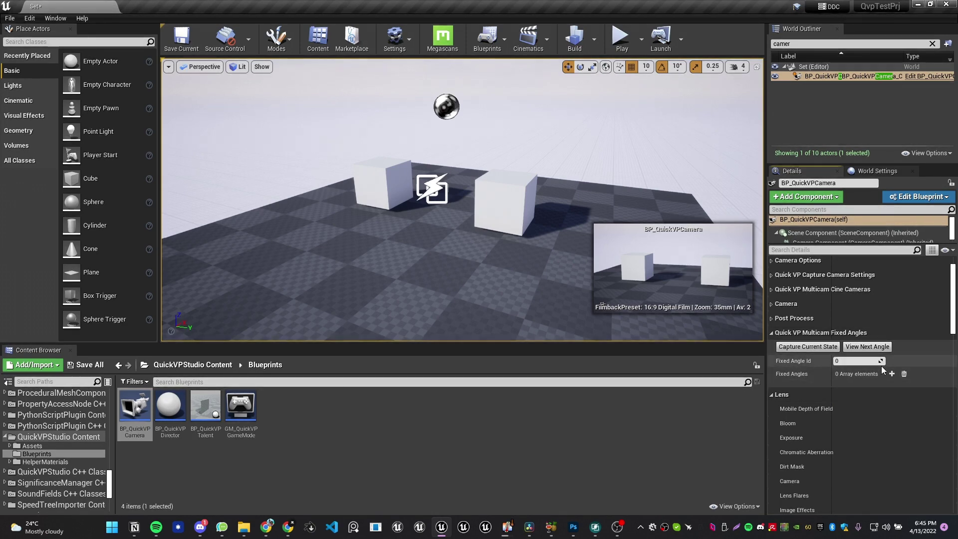
# Step: Add an element to the camera's Fixed Angles array and name its camera angle "Wide"
pyautogui.click(892, 373)
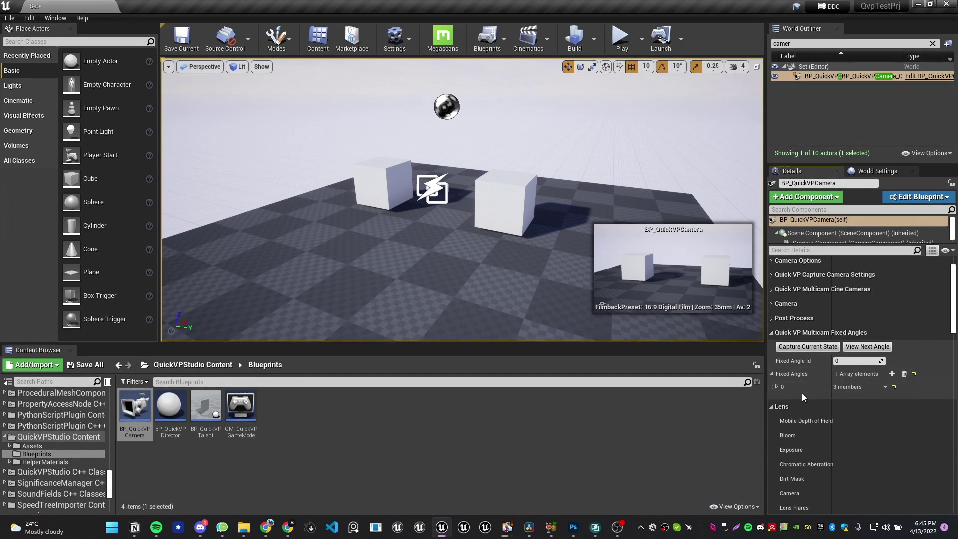
pyautogui.click(776, 386)
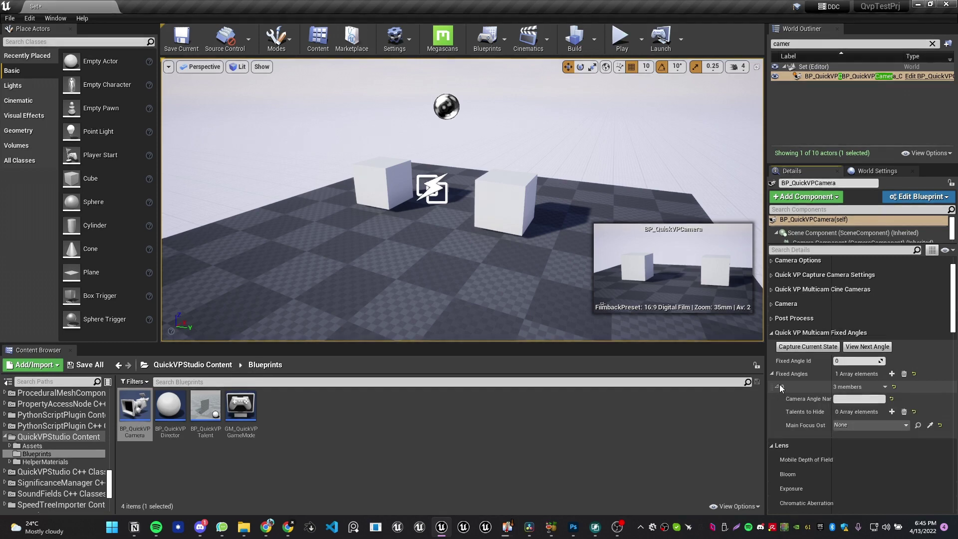
pyautogui.scroll(-1, 798, 386)
pyautogui.click(853, 384)
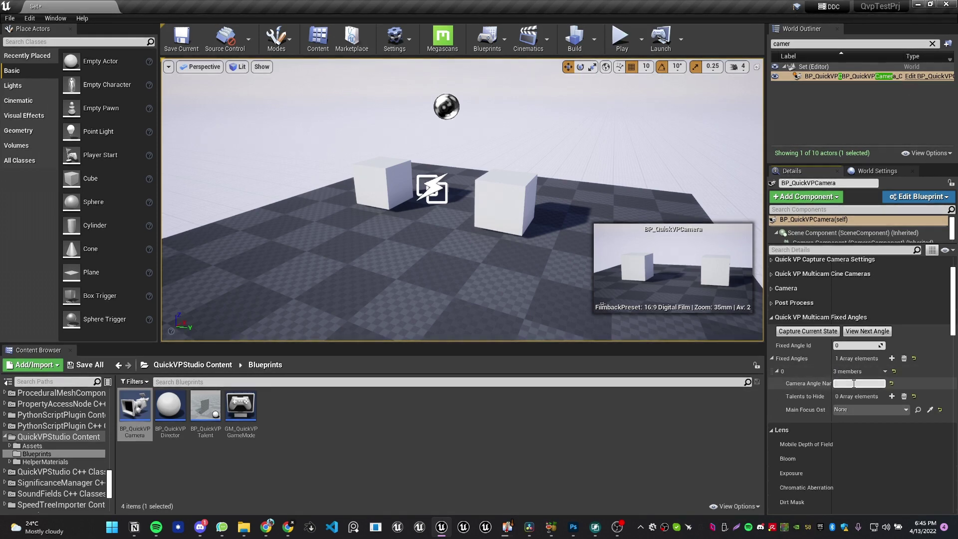
pyautogui.write('Wide')
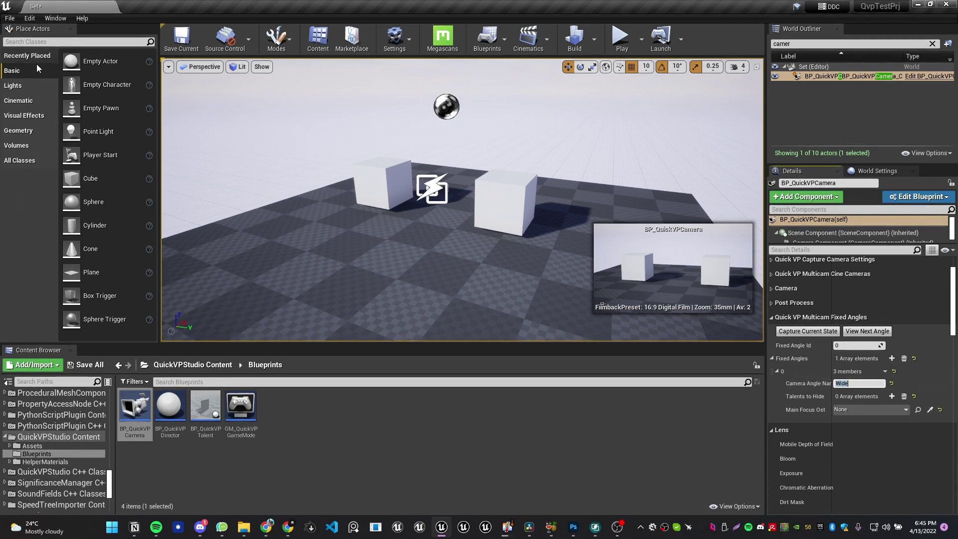
# Step: Pilot BP_QuickVPCamera and move it back to a more frontal, wider shot of both cubes
pyautogui.click(187, 70)
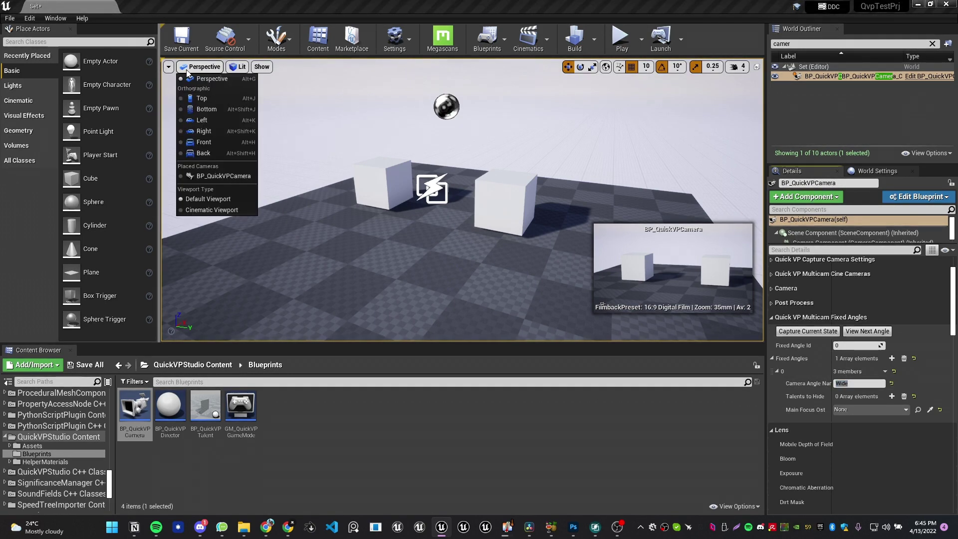
pyautogui.click(229, 177)
pyautogui.press('s')
pyautogui.moveTo(462, 200); pyautogui.dragTo(486, 200, button='right')
pyautogui.press('w')
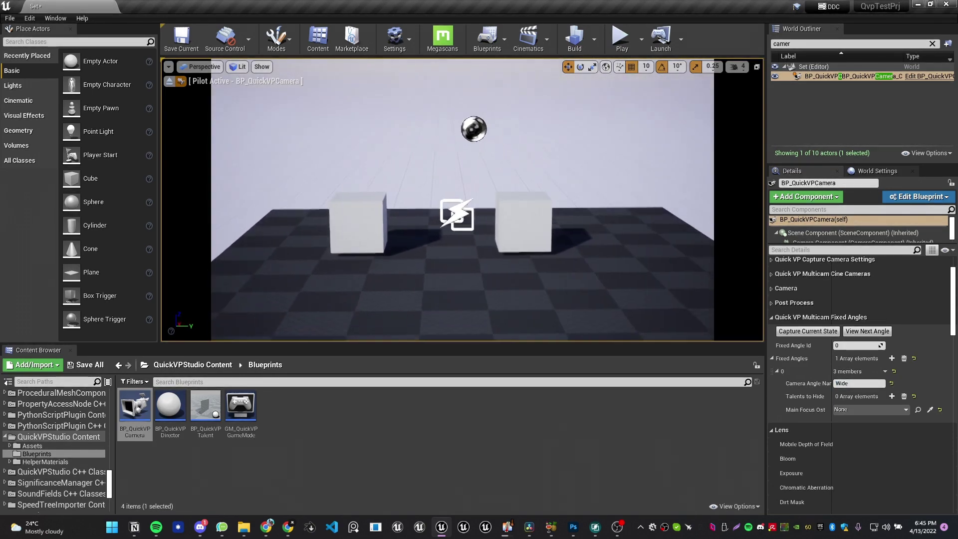
# Step: Set the camera's current focal length to 24 and reframe the two cubes
pyautogui.scroll(2, 939, 396)
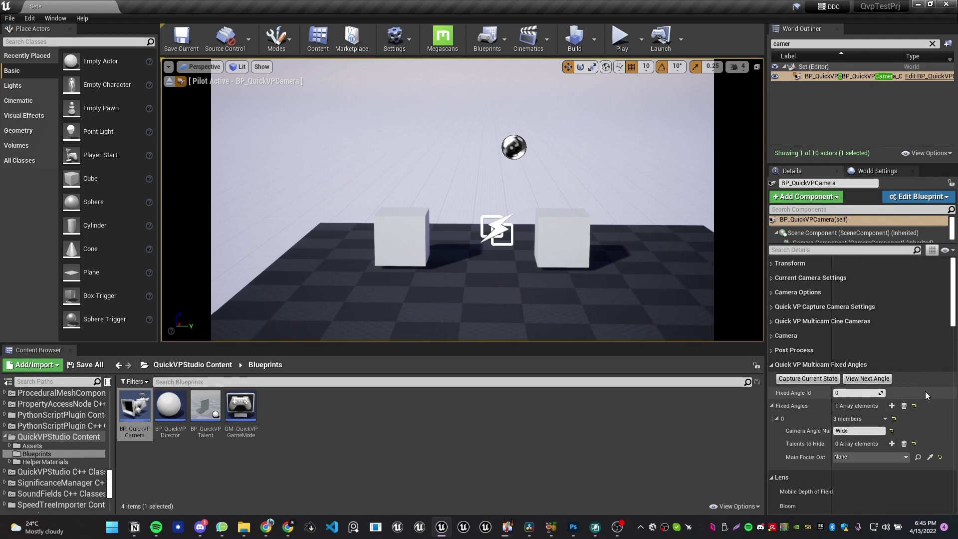
pyautogui.click(813, 278)
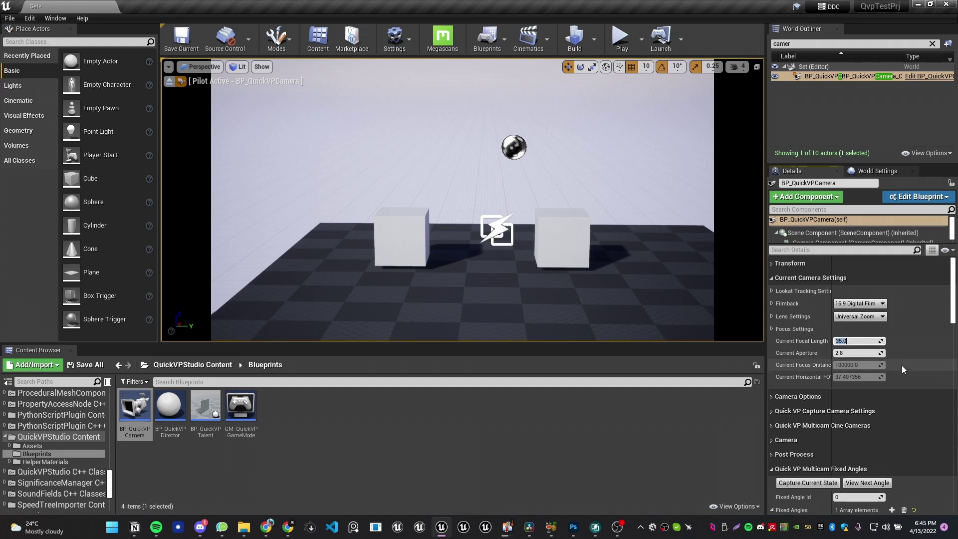
pyautogui.write('1')
pyautogui.press('BackSpace')
pyautogui.write('24')
pyautogui.press('Return')
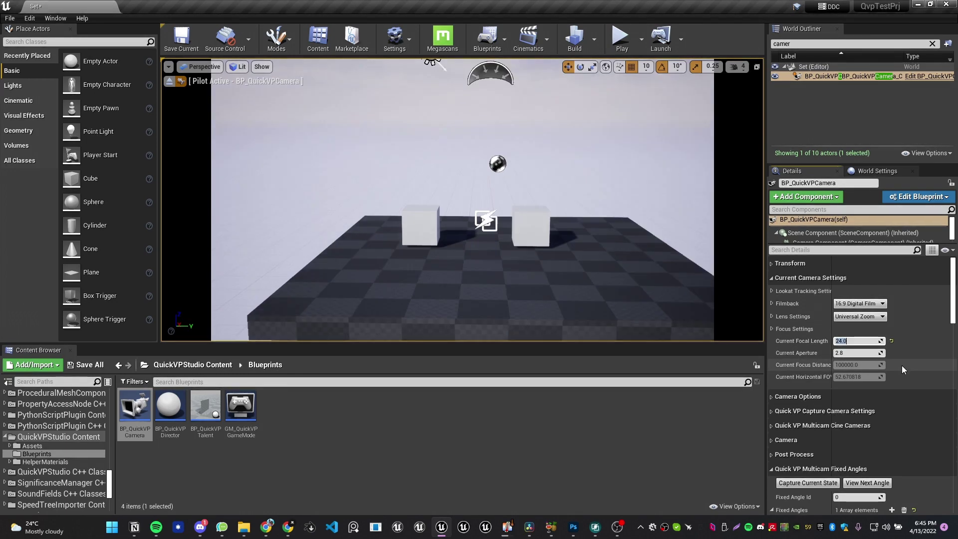
pyautogui.moveTo(649, 269); pyautogui.dragTo(698, 240, button='right')
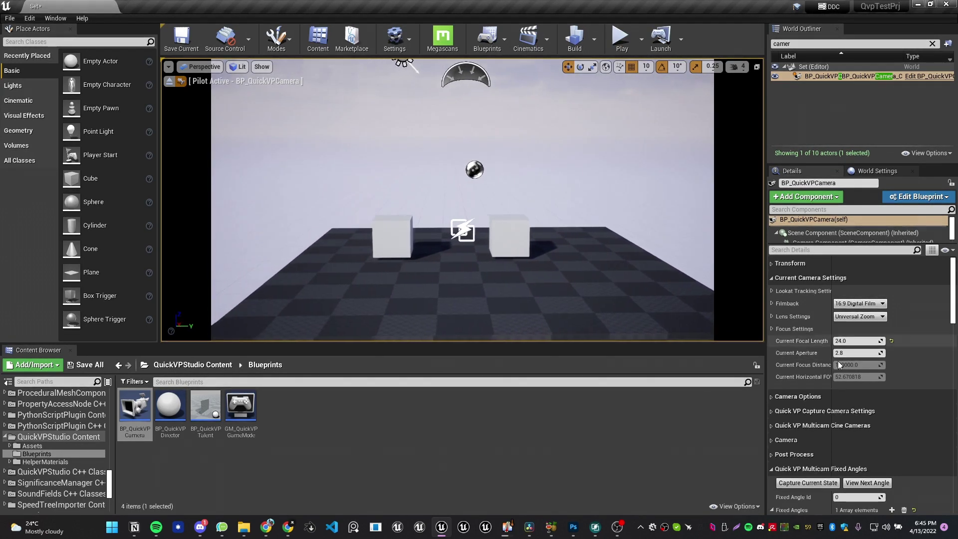
# Step: Adjust the wide framing of the cubes, captured as fixed angle 0, and turn on the viewport's FPS display
pyautogui.scroll(-2, 906, 424)
pyautogui.scroll(-2, 905, 424)
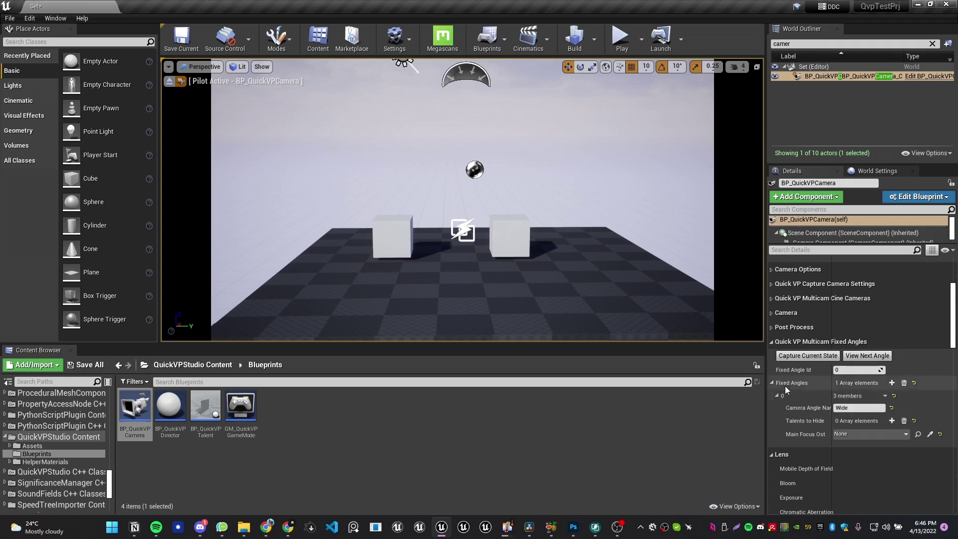
pyautogui.moveTo(528, 262); pyautogui.dragTo(524, 321, button='right')
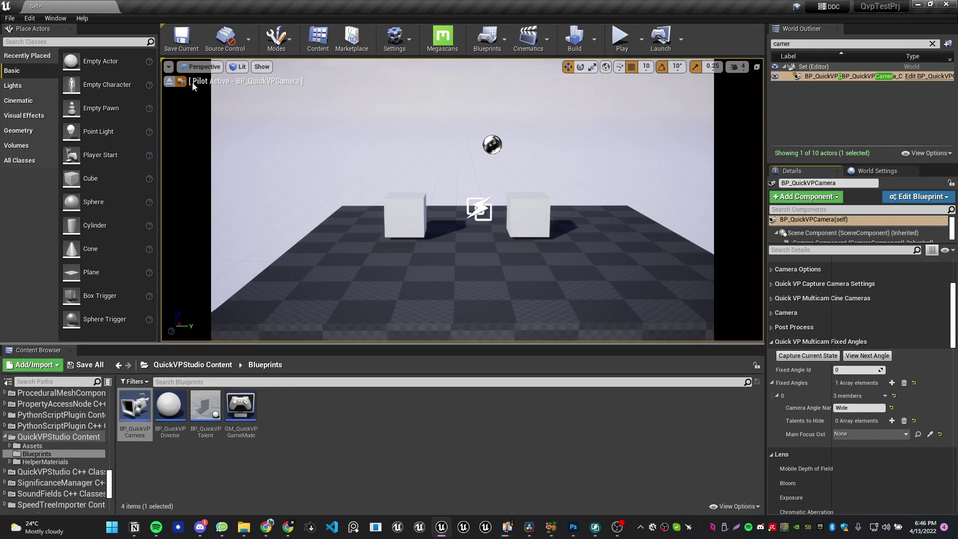
pyautogui.click(169, 67)
pyautogui.click(175, 112)
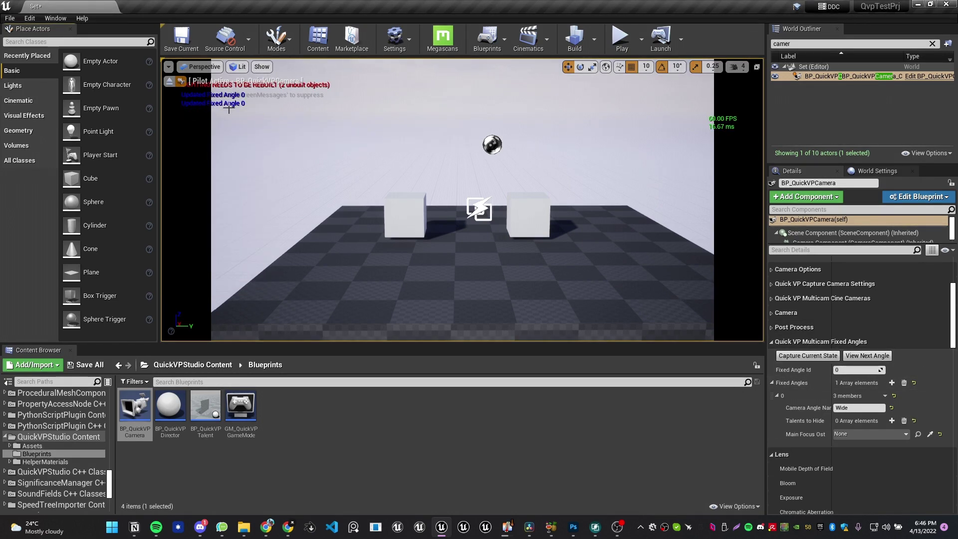
# Step: Capture the current camera state for fixed angle 0 and add a second element to the Fixed Angles array
pyautogui.click(800, 357)
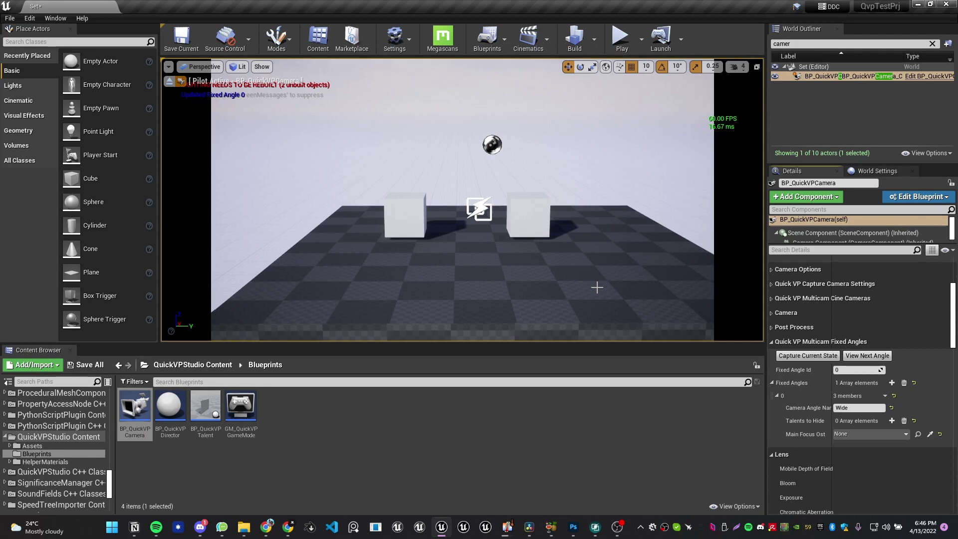
pyautogui.click(778, 394)
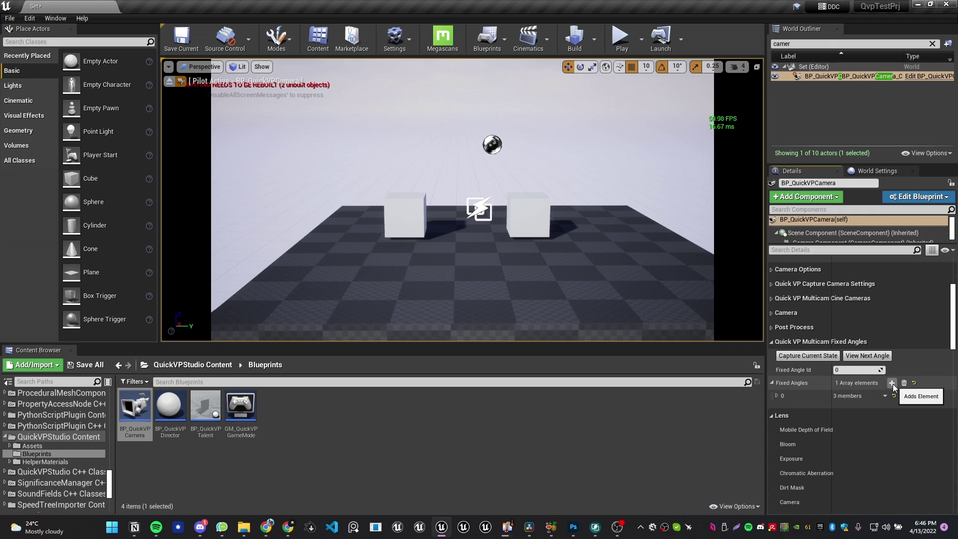
pyautogui.click(892, 384)
pyautogui.click(777, 407)
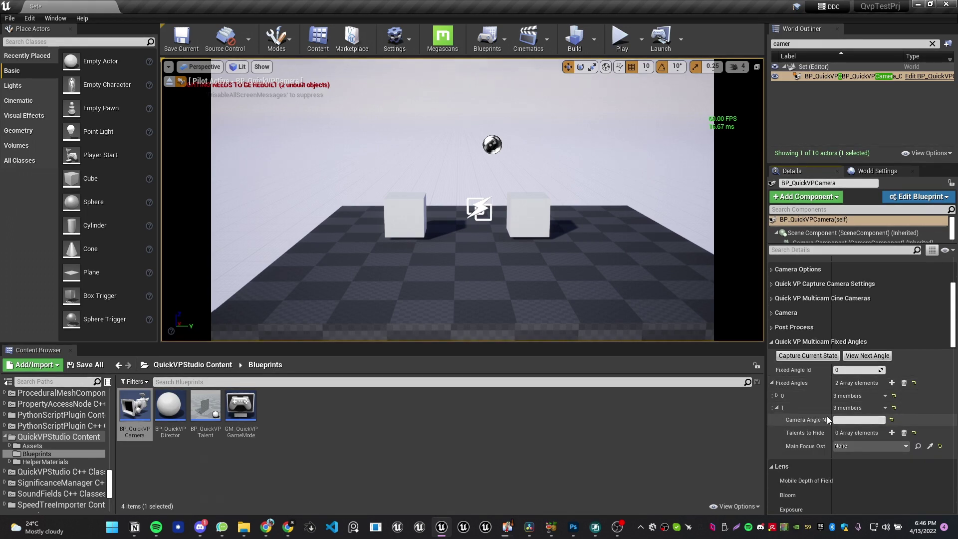
# Step: Set the Fixed Angle Id to 1 and name the second fixed angle "Close Angle"
pyautogui.click(798, 355)
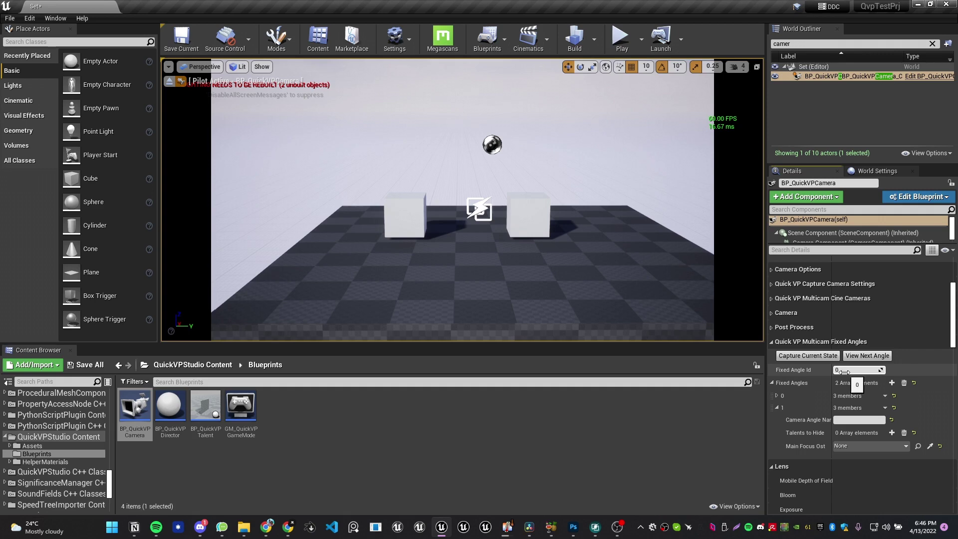
pyautogui.click(777, 396)
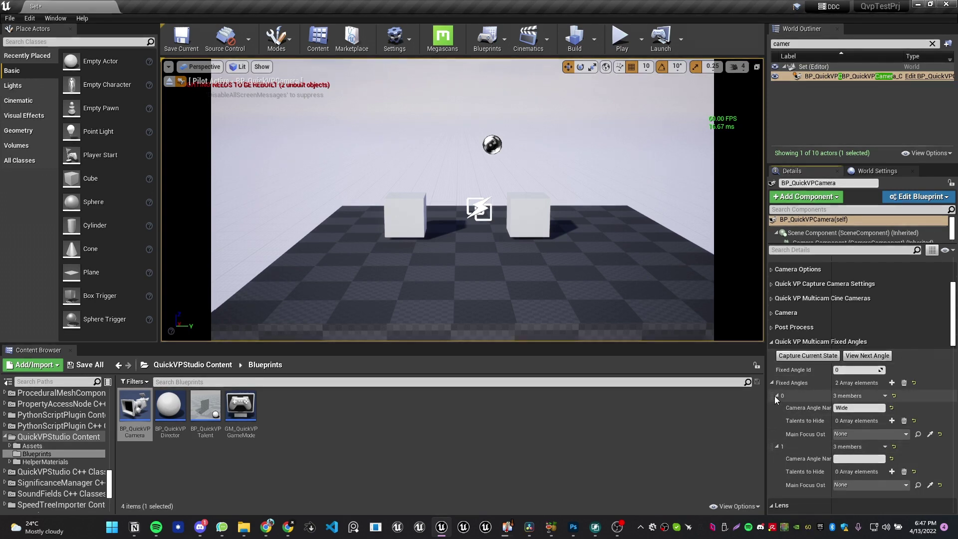
pyautogui.click(777, 395)
pyautogui.moveTo(849, 372); pyautogui.dragTo(859, 377)
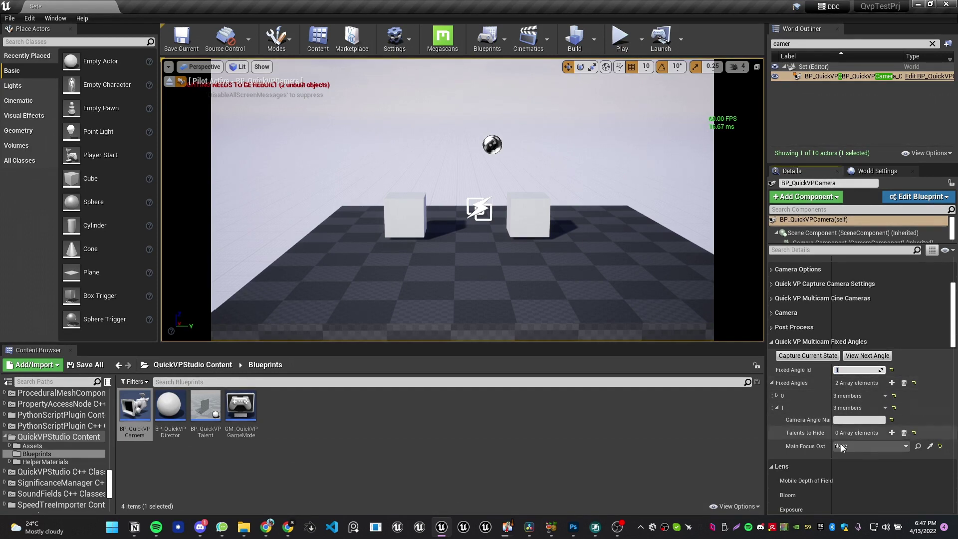
pyautogui.click(854, 421)
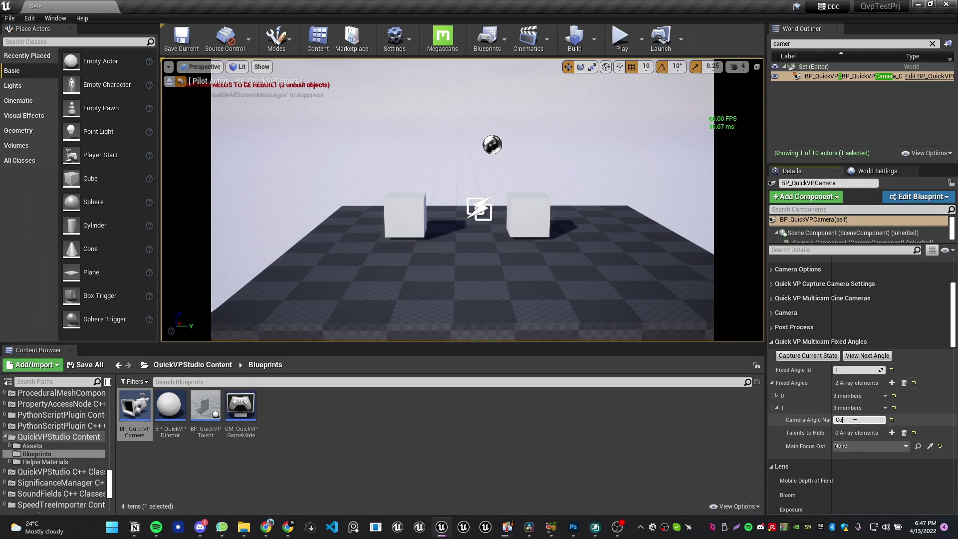
pyautogui.write('Close Angle')
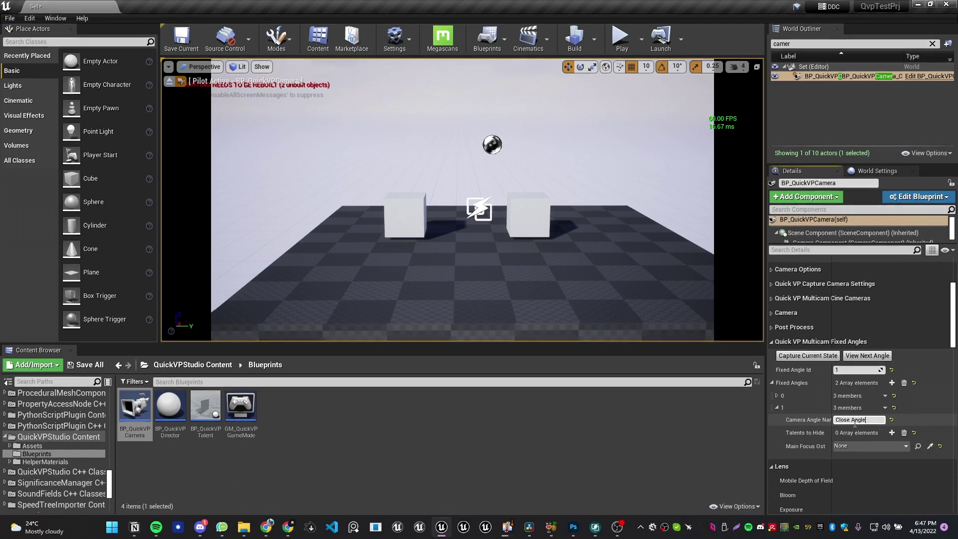
# Step: Fly the piloted camera closer to the cubes, viewing them diagonally from one side
pyautogui.moveTo(407, 171); pyautogui.dragTo(514, 173, button='right')
pyautogui.press('w')
pyautogui.press('a')
pyautogui.moveTo(396, 209); pyautogui.dragTo(396, 213, button='right')
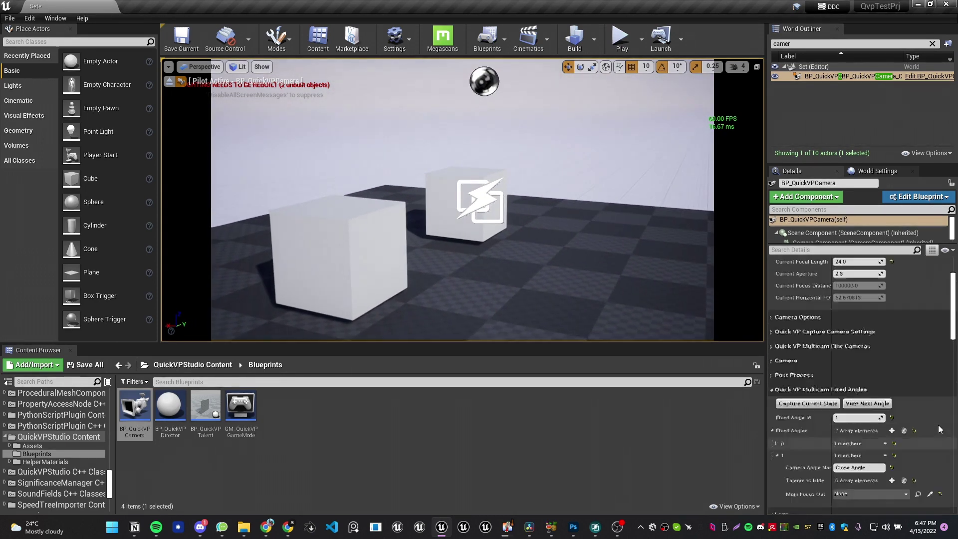
# Step: Set the camera's current focal length to 80 and reframe tightly on the two cubes
pyautogui.click(866, 341)
pyautogui.write('80')
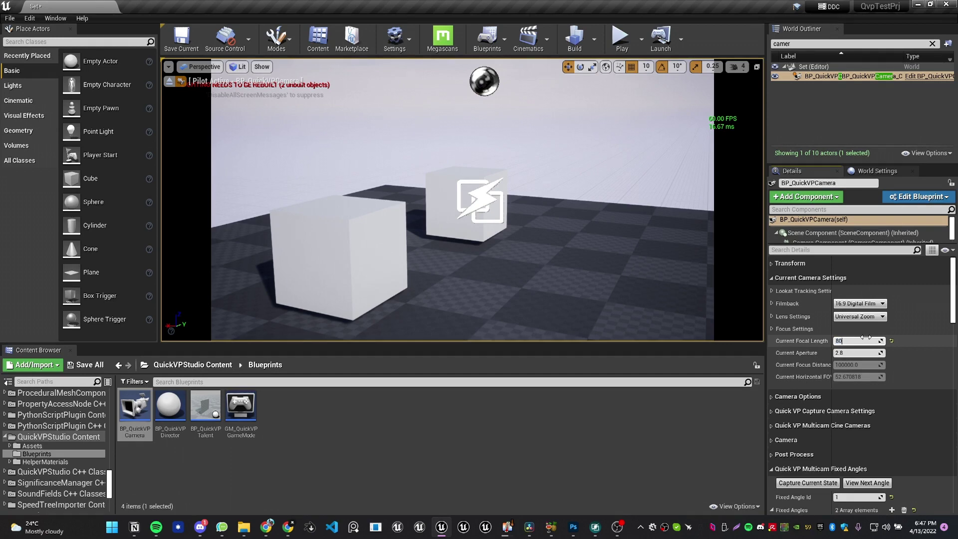
pyautogui.press('Return')
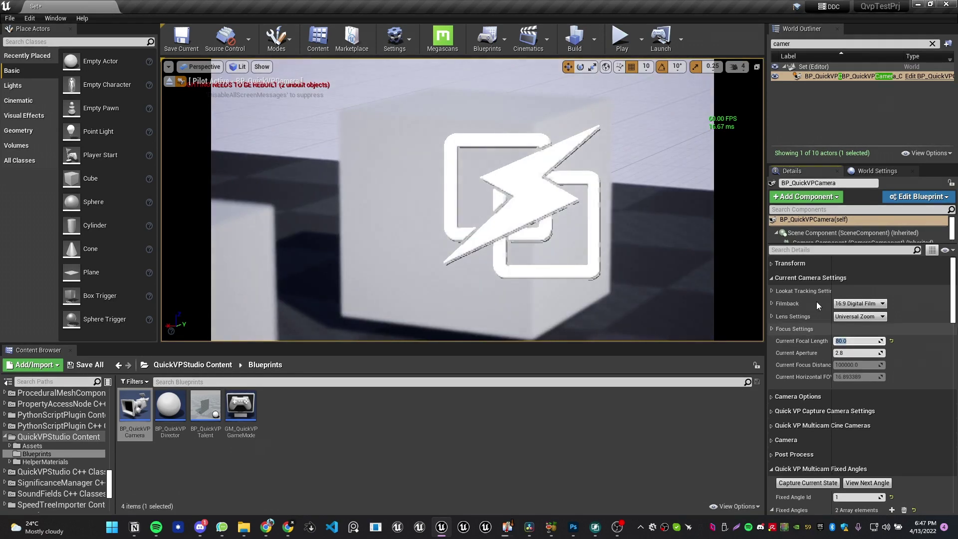
pyautogui.moveTo(462, 199); pyautogui.dragTo(435, 181, button='right')
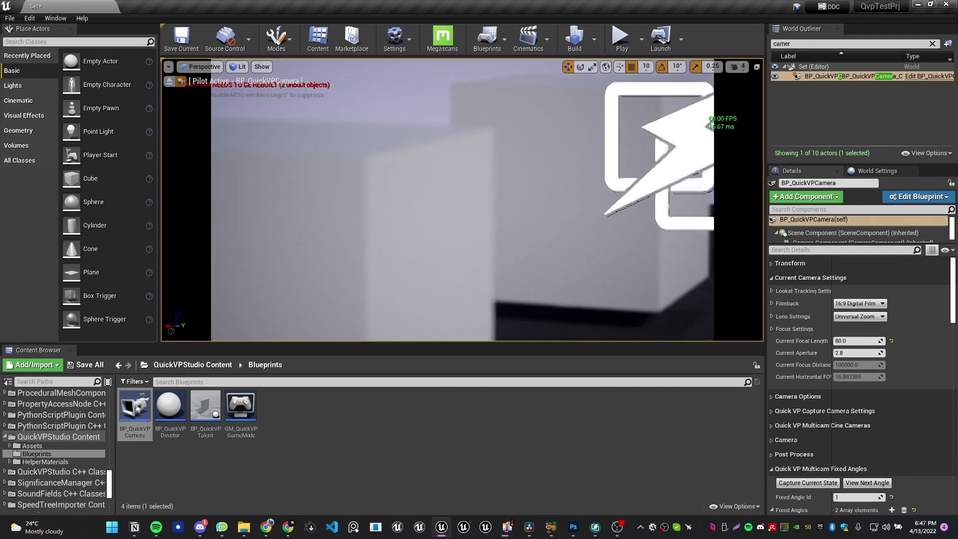
# Step: Sample the manual focus distance from the cubes in the viewport and capture the current state as fixed angle 1
pyautogui.click(773, 329)
pyautogui.click(881, 355)
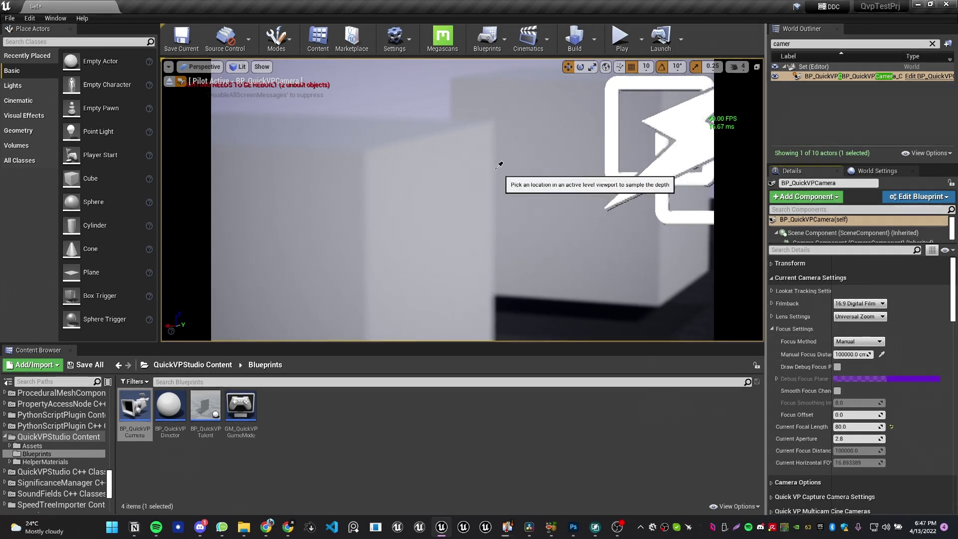
pyautogui.click(773, 329)
pyautogui.scroll(-2, 890, 460)
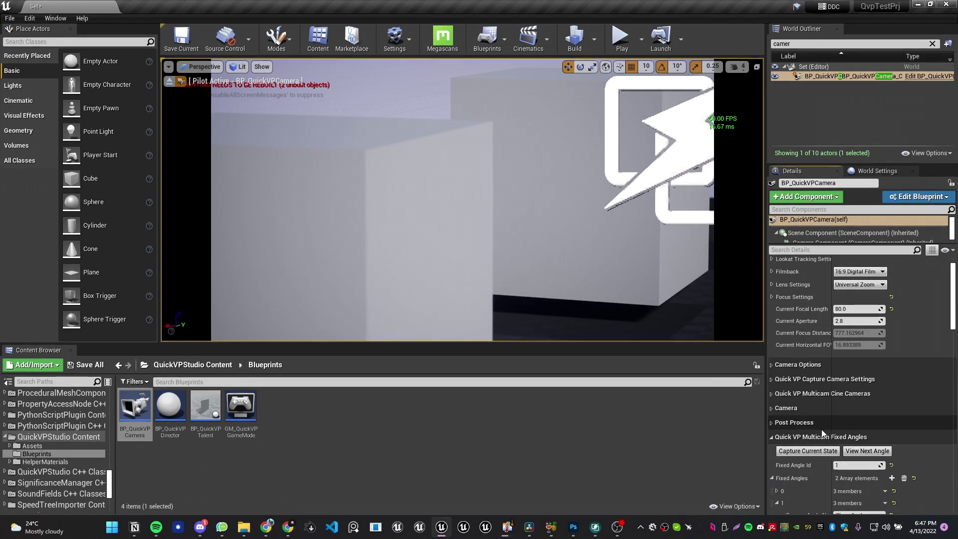
pyautogui.click(828, 452)
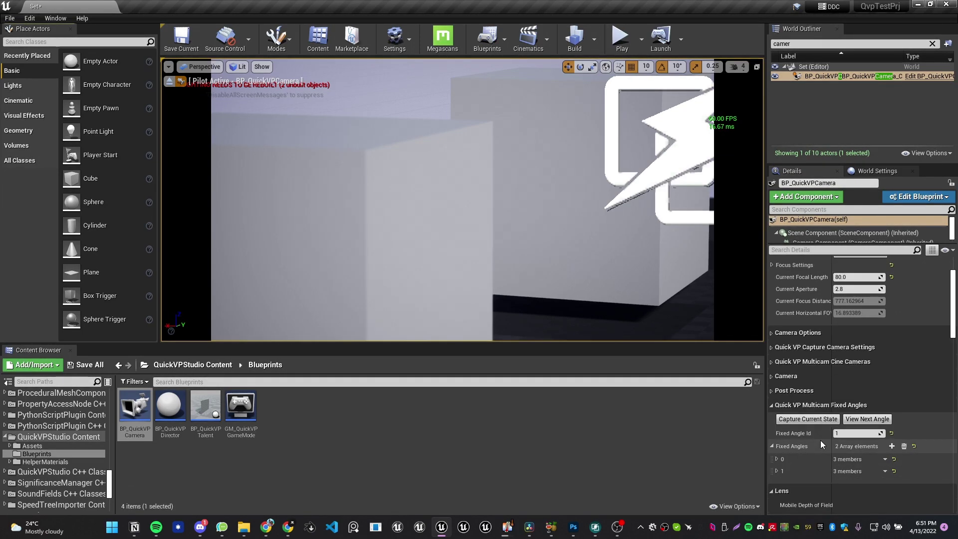
# Step: Add a third Fixed Angles element, set the Fixed Angle Id to 2 and name the new angle "Medium Angle"
pyautogui.click(891, 446)
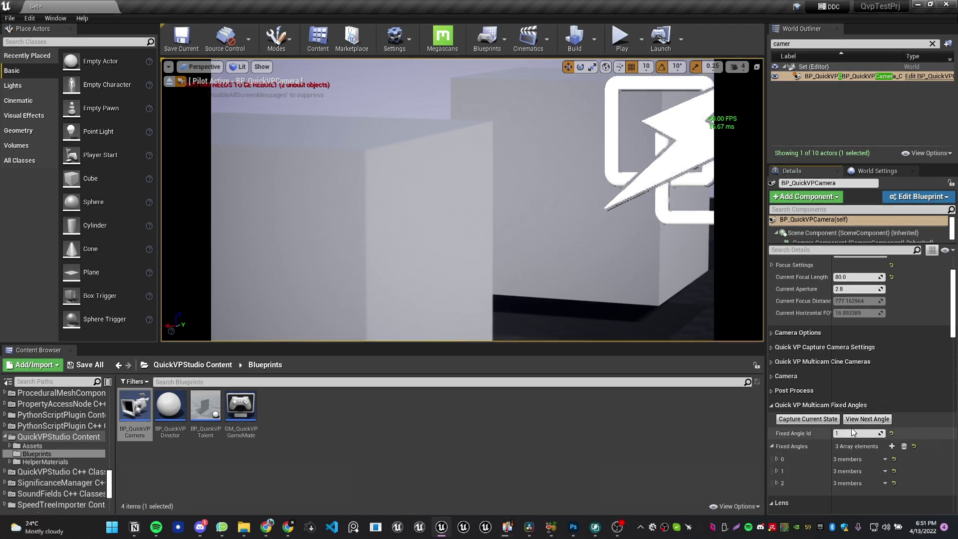
pyautogui.write('2')
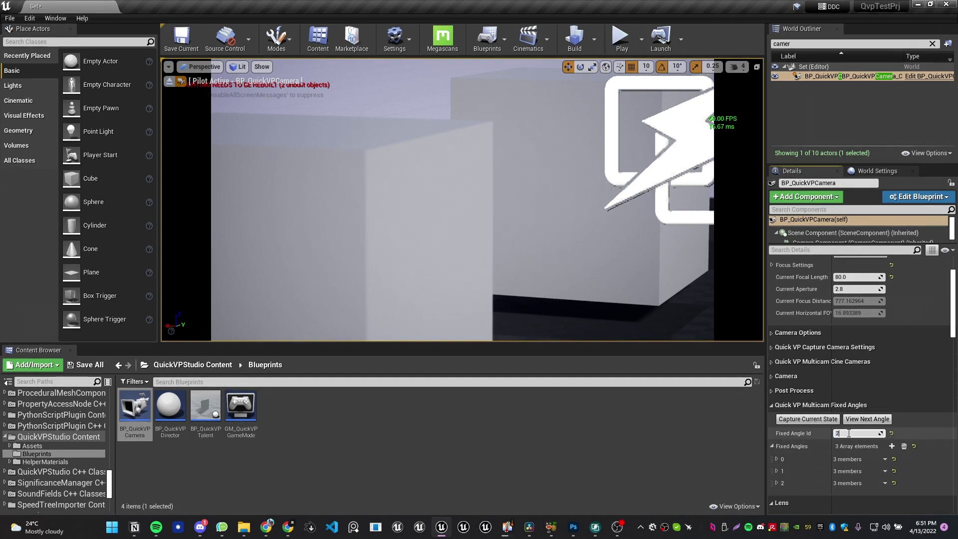
pyautogui.scroll(-1, 843, 439)
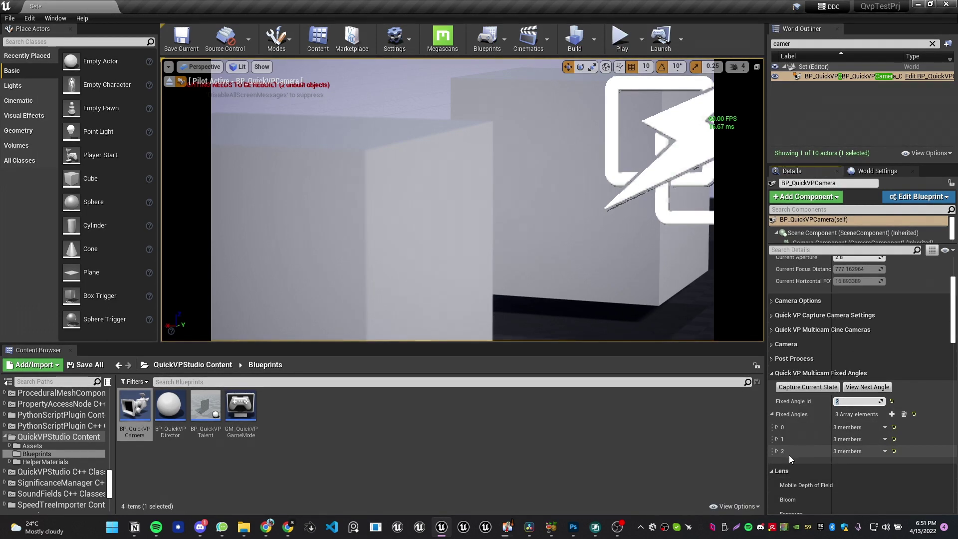
pyautogui.click(777, 452)
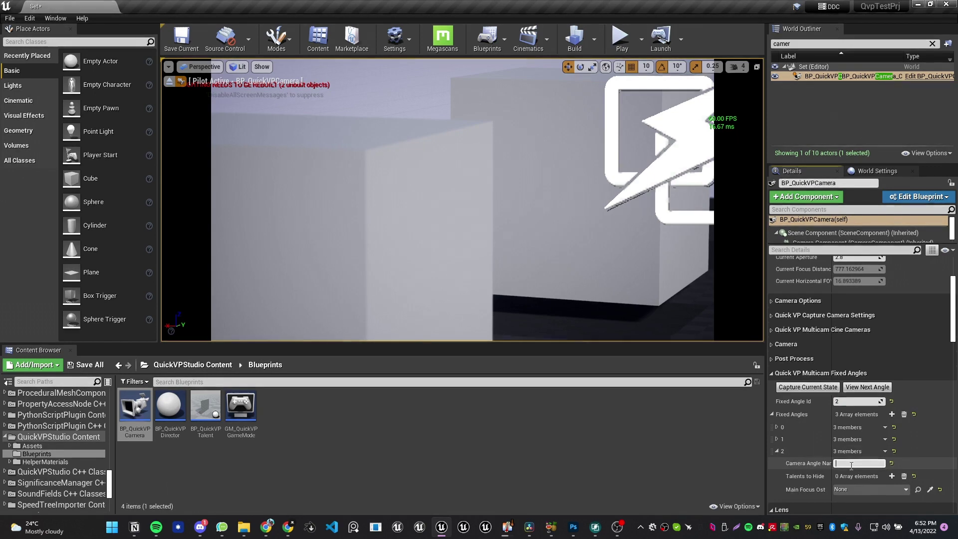
pyautogui.write('Medium Angle')
# Step: Reframe both cubes frontally with a current focal length of 35 and capture the current state as fixed angle 2
pyautogui.moveTo(399, 149); pyautogui.dragTo(379, 170, button='right')
pyautogui.scroll(2, 810, 328)
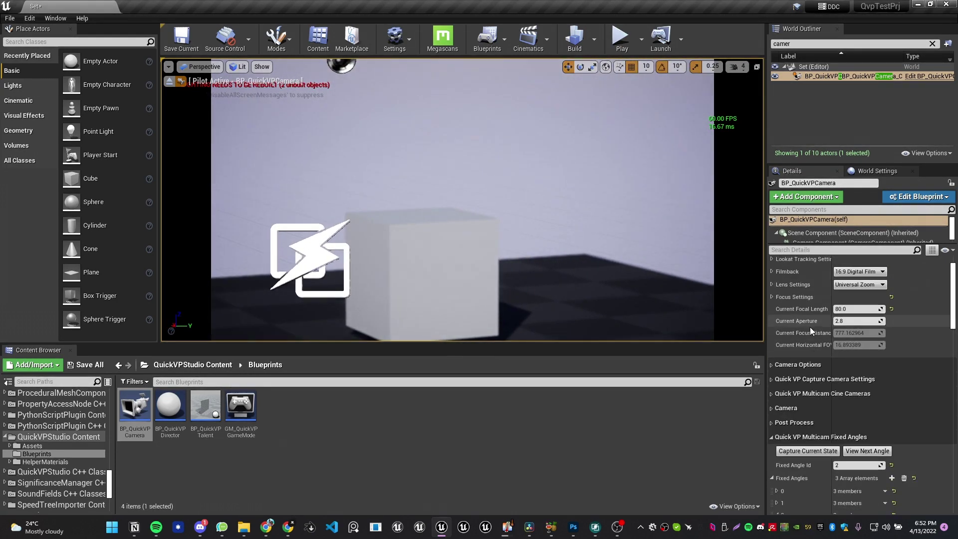
pyautogui.click(851, 309)
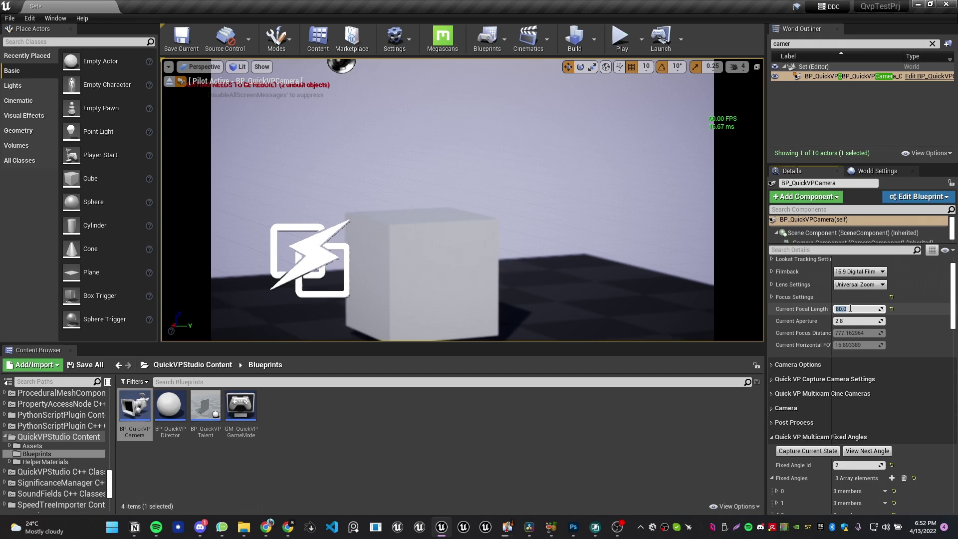
pyautogui.write('35')
pyautogui.press('Return')
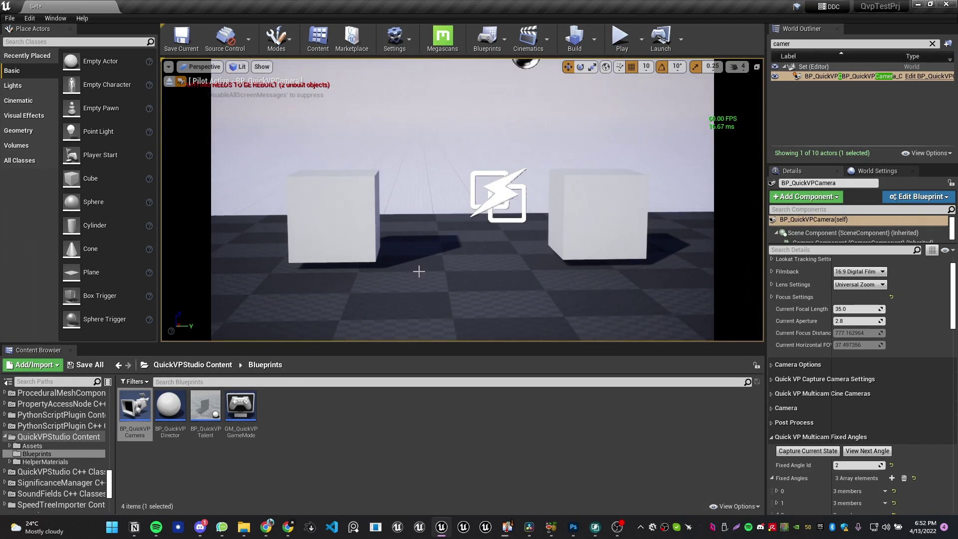
pyautogui.scroll(-1, 860, 453)
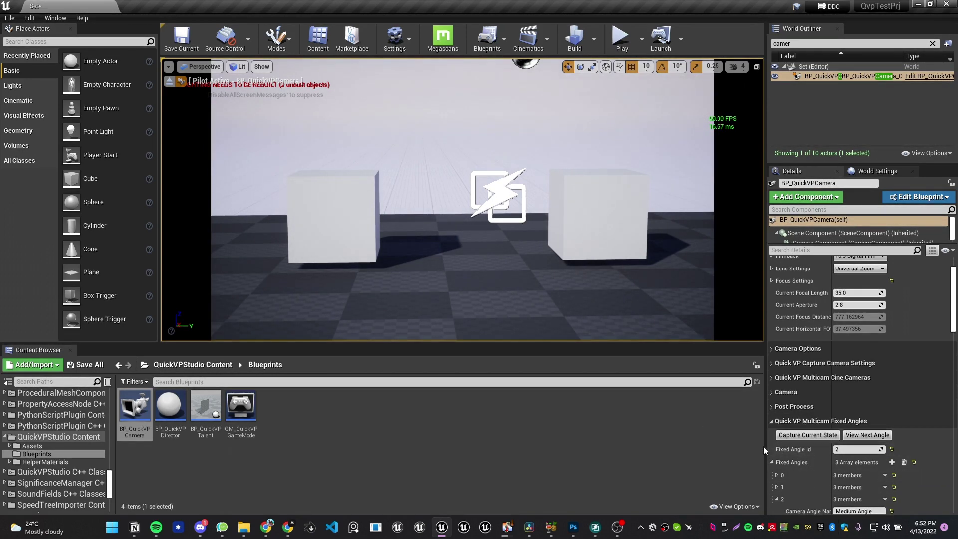
pyautogui.click(804, 437)
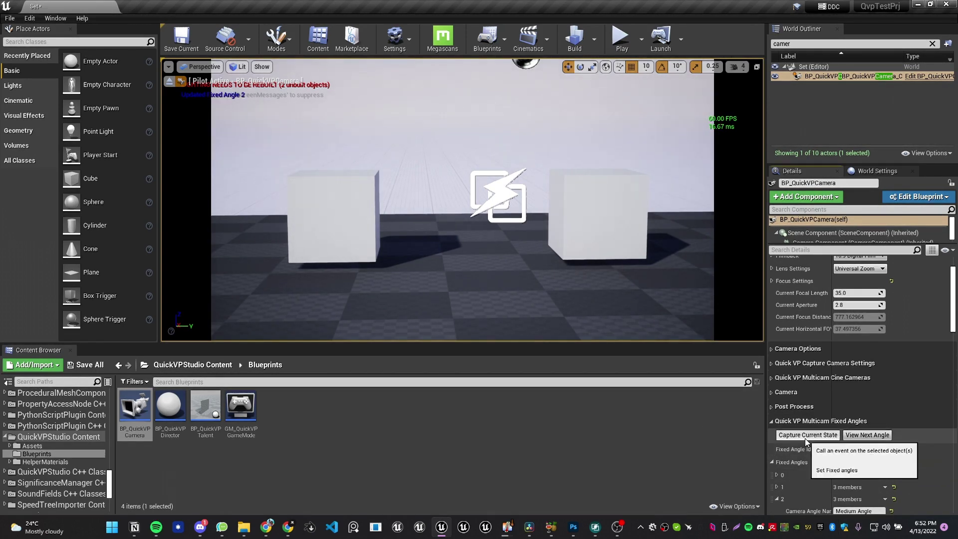
# Step: Stop piloting the camera, reselect BP_QuickVPCamera and expand all its Fixed Angles entries to review them
pyautogui.click(180, 81)
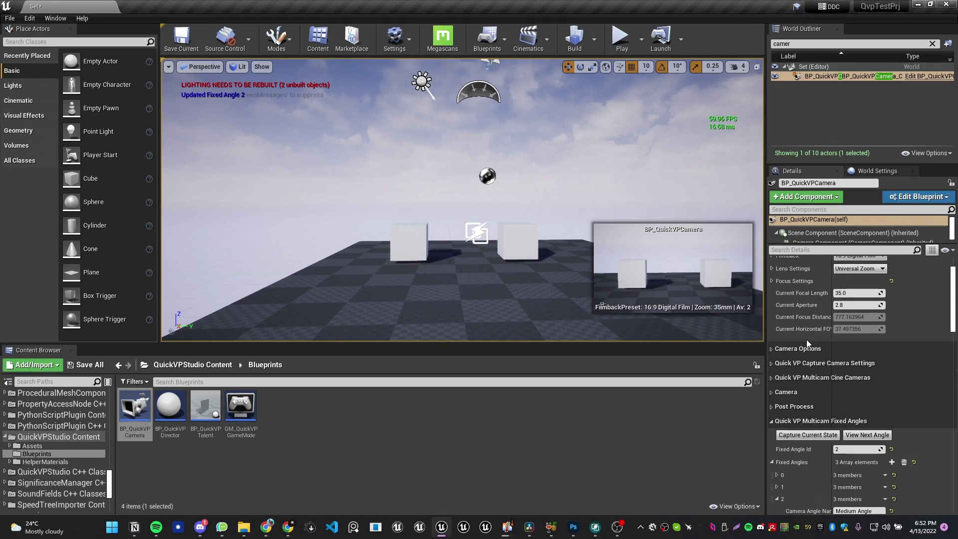
pyautogui.moveTo(602, 303); pyautogui.dragTo(659, 318)
pyautogui.click(848, 76)
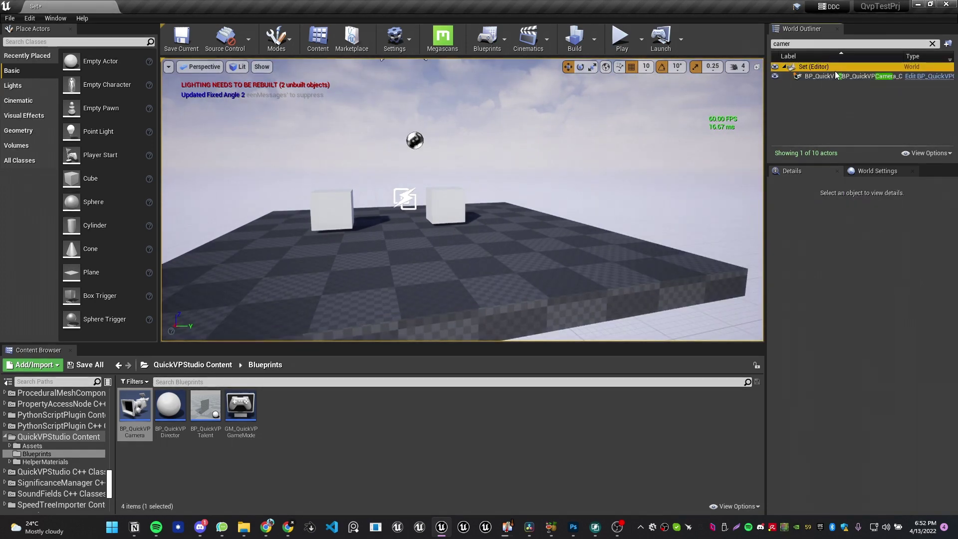
pyautogui.scroll(-5, 892, 489)
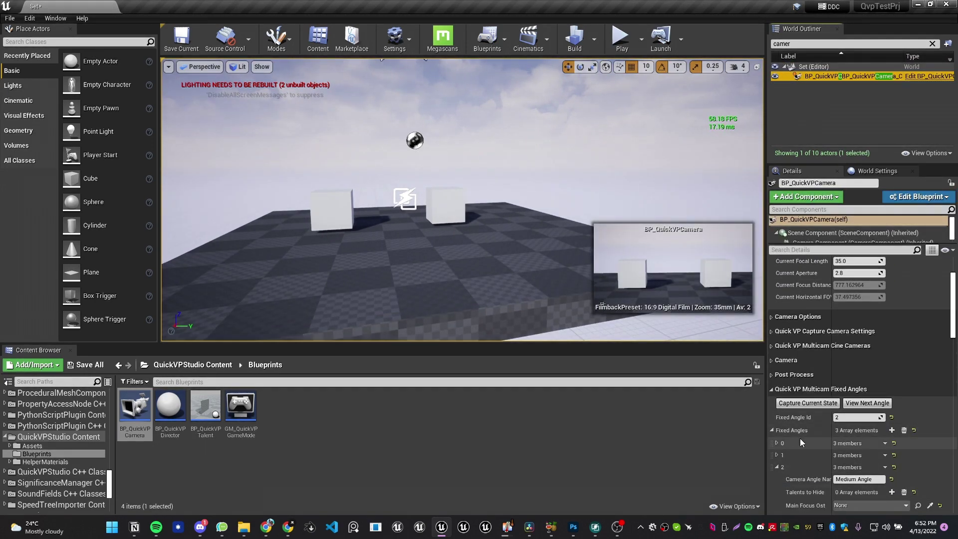
pyautogui.click(778, 467)
pyautogui.keyDown('shift'); pyautogui.click(774, 430); pyautogui.keyUp('shift')
pyautogui.keyDown('shift'); pyautogui.click(774, 430); pyautogui.keyUp('shift')
pyautogui.scroll(-4, 918, 471)
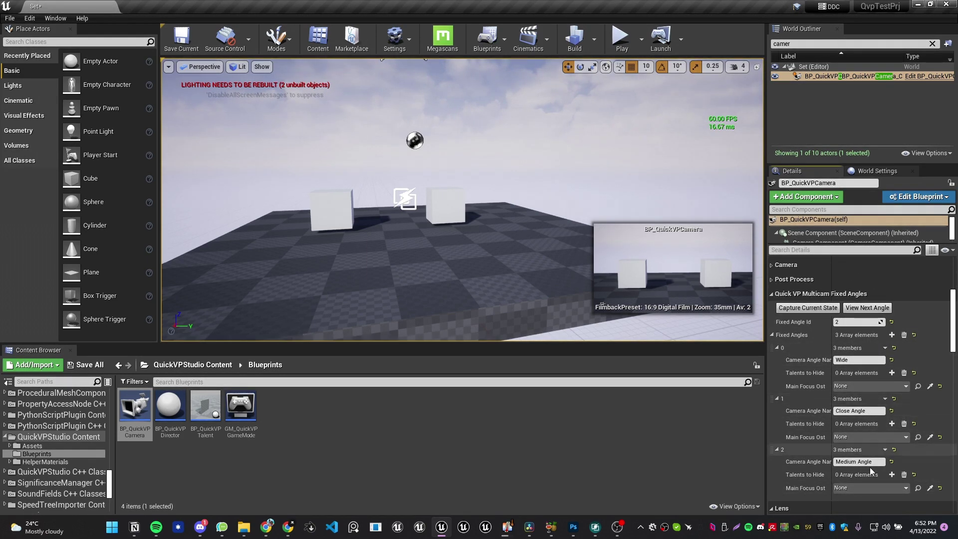
# Step: Deselect the camera and start playing the level in the viewport
pyautogui.moveTo(338, 218); pyautogui.dragTo(313, 206, button='right')
pyautogui.press('Escape')
pyautogui.click(622, 37)
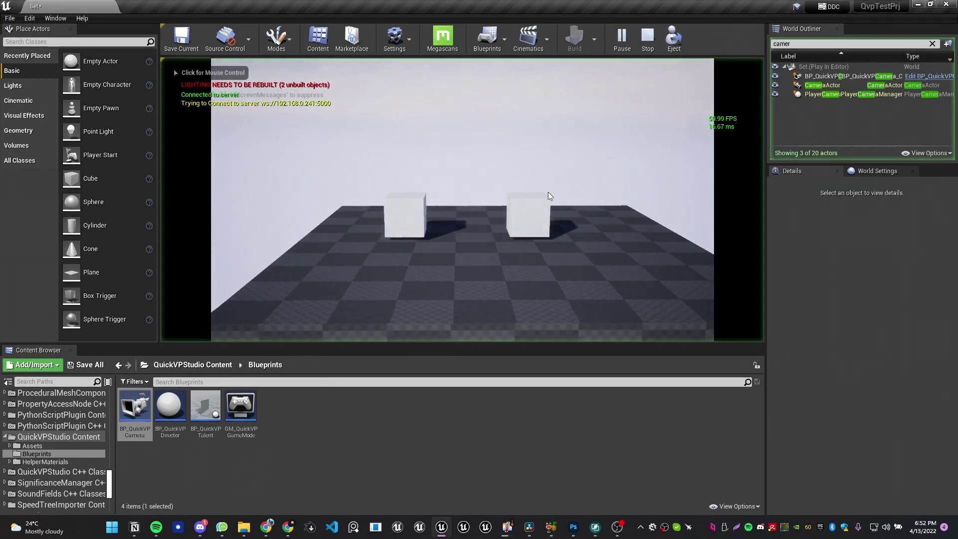
# Step: Switch to QuickVP Studio, move its window clear of the viewport and open the Cameras panel
pyautogui.moveTo(595, 526)
pyautogui.click(586, 479)
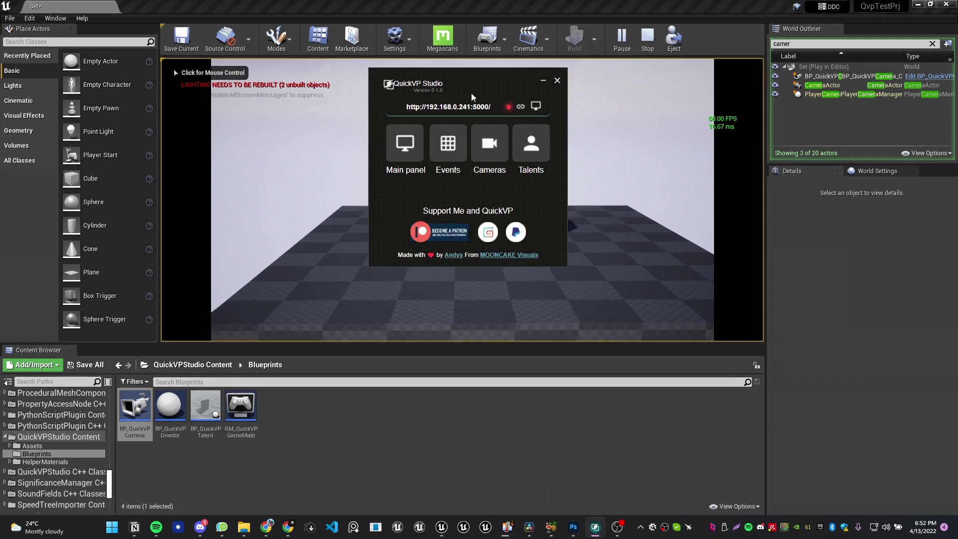
pyautogui.moveTo(471, 71); pyautogui.dragTo(122, 218)
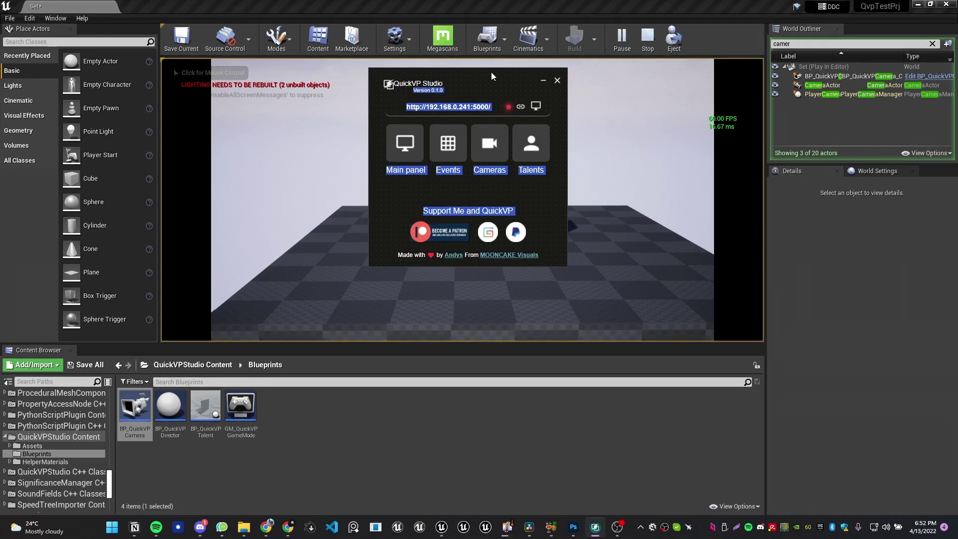
pyautogui.moveTo(490, 72); pyautogui.dragTo(884, 256)
pyautogui.click(882, 327)
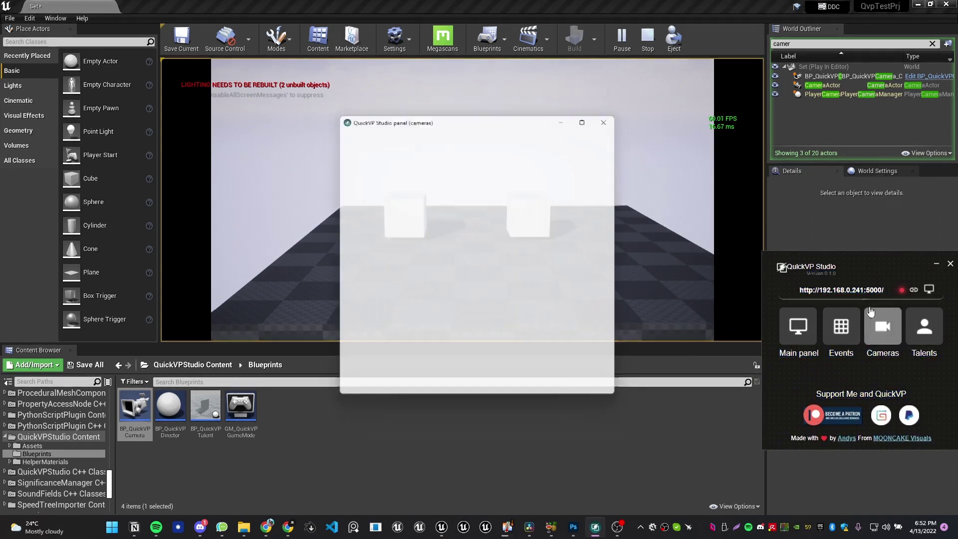
# Step: Shrink the Cameras panel so it uncovers the cubes and switch the live camera to Close Angle
pyautogui.moveTo(492, 116); pyautogui.dragTo(491, 299)
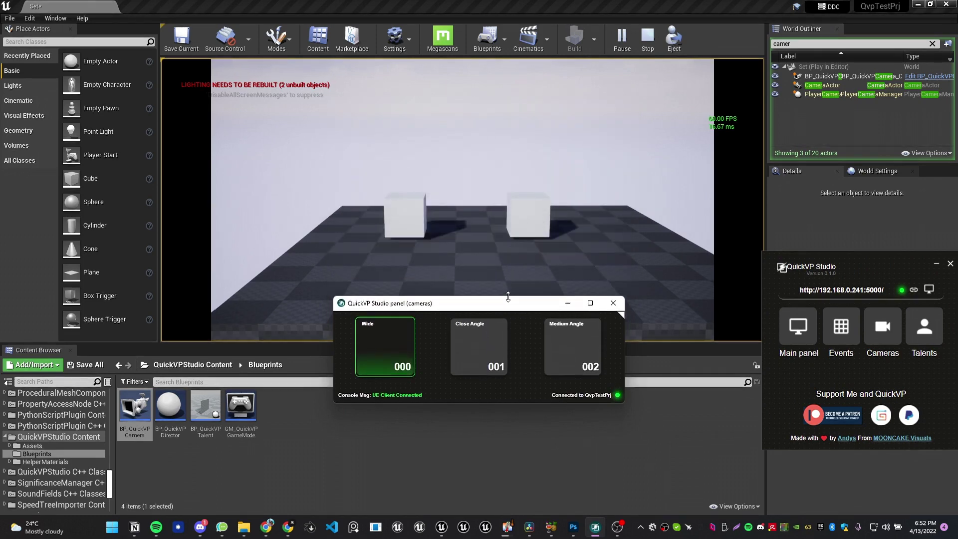
pyautogui.click(514, 292)
pyautogui.hotkey('alt', 'Tab')
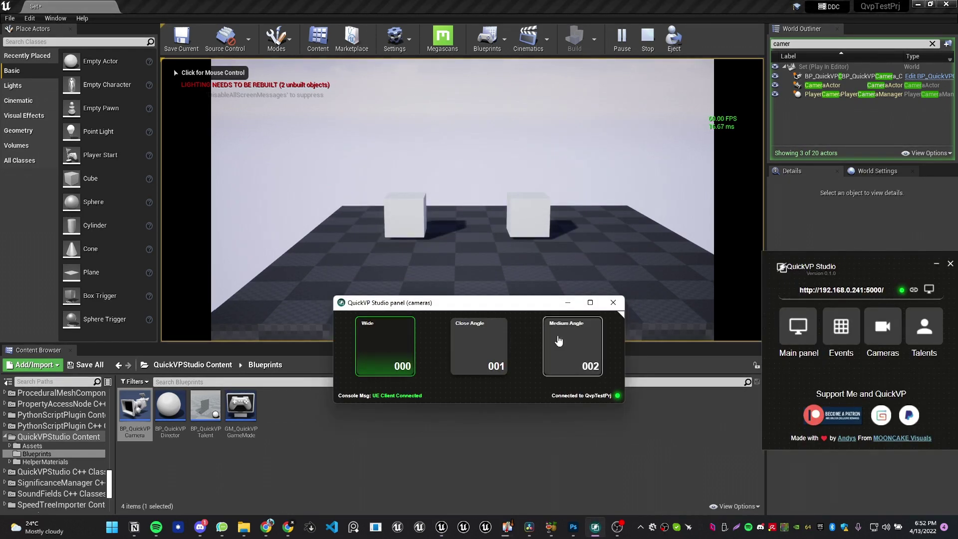
pyautogui.click(471, 351)
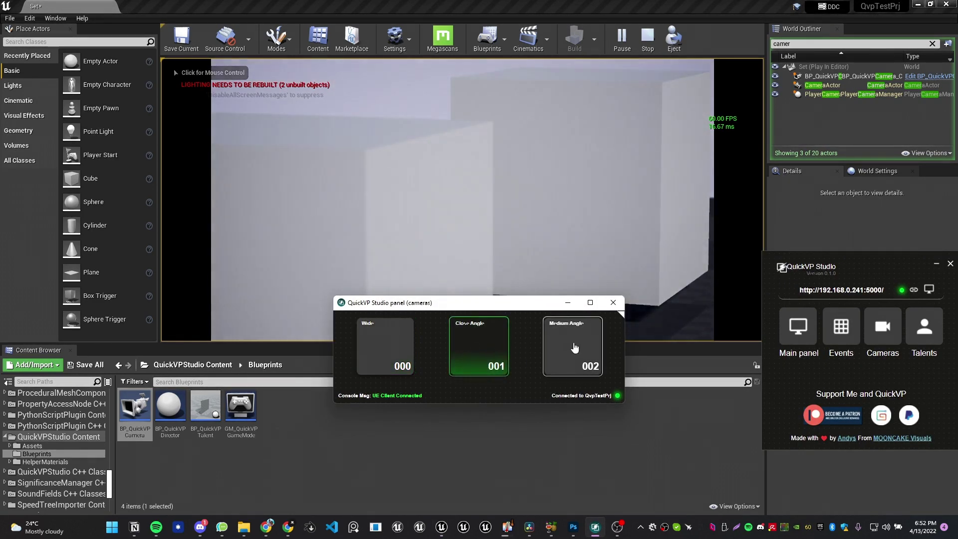
# Step: Switch the live camera repeatedly between the Medium, Close and Wide angles in the QuickVP Studio cameras panel, ending on Medium Angle
pyautogui.click(575, 348)
pyautogui.click(466, 336)
pyautogui.click(384, 337)
pyautogui.click(492, 351)
pyautogui.click(561, 344)
pyautogui.click(480, 343)
pyautogui.click(397, 340)
pyautogui.click(480, 345)
pyautogui.click(574, 348)
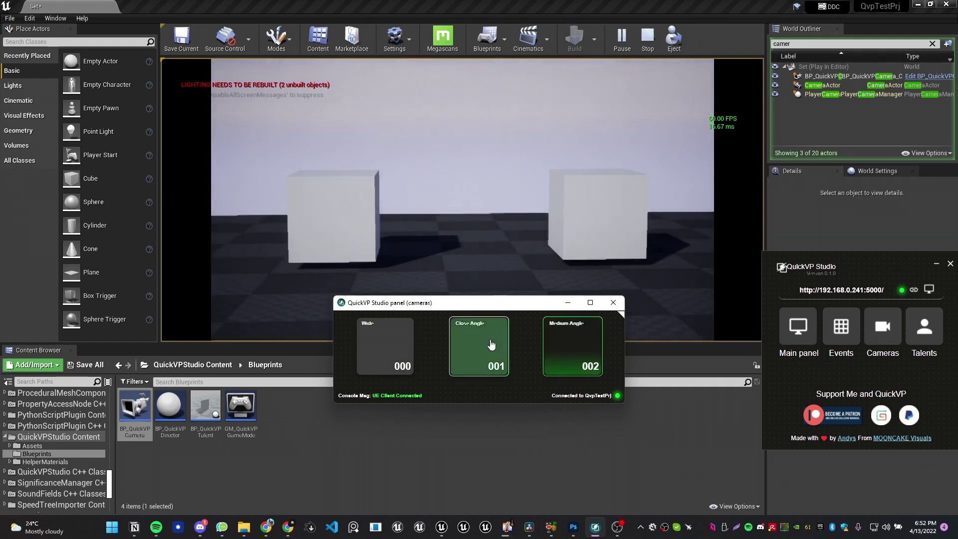
pyautogui.click(487, 344)
pyautogui.click(390, 352)
pyautogui.click(493, 360)
pyautogui.click(573, 358)
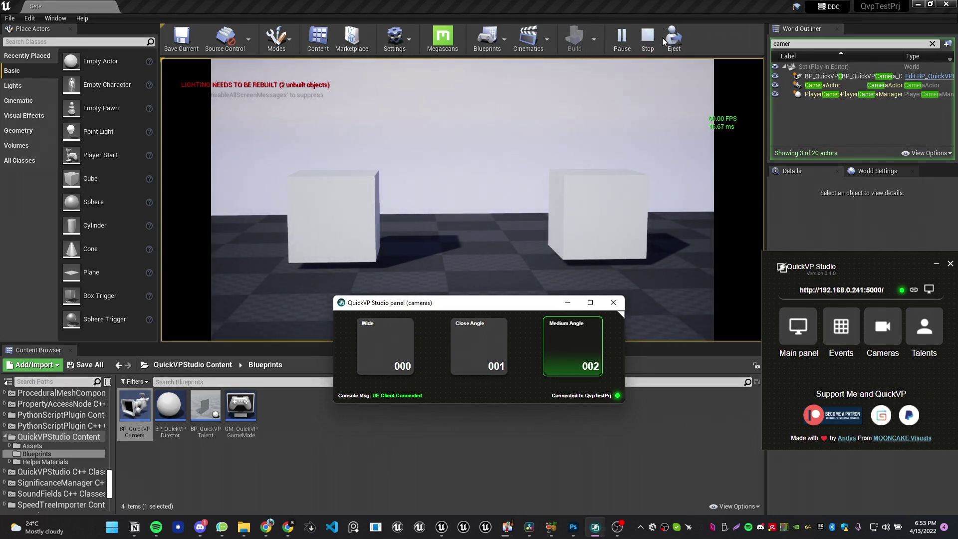
# Step: Stop playing the level in Unreal Editor, then select BP_QuickVPCamera and pilot it in the viewport
pyautogui.click(648, 39)
pyautogui.click(851, 78)
pyautogui.click(204, 67)
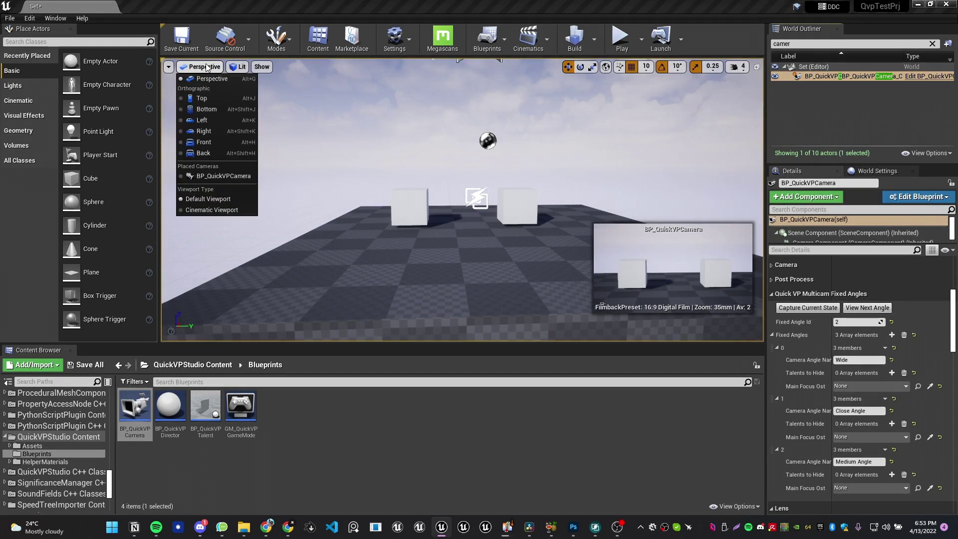
pyautogui.click(250, 177)
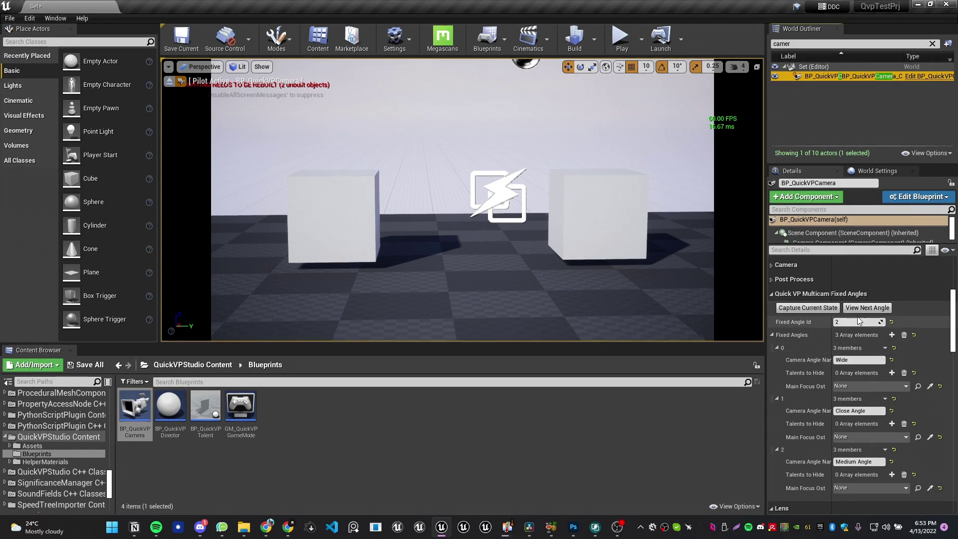
# Step: Cycle through the camera's stored fixed angles with View Next Angle, ending on Wide, and stop piloting the camera
pyautogui.click(884, 309)
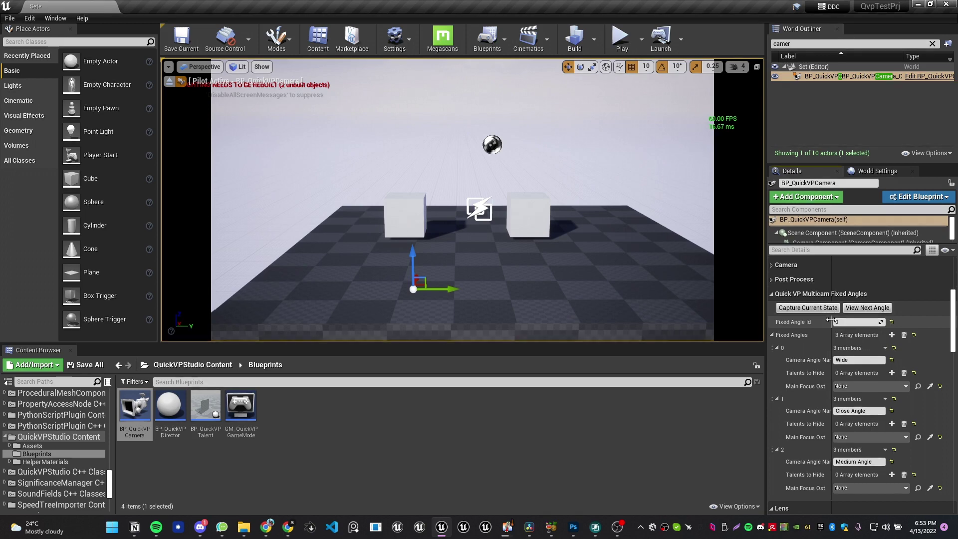
pyautogui.click(852, 308)
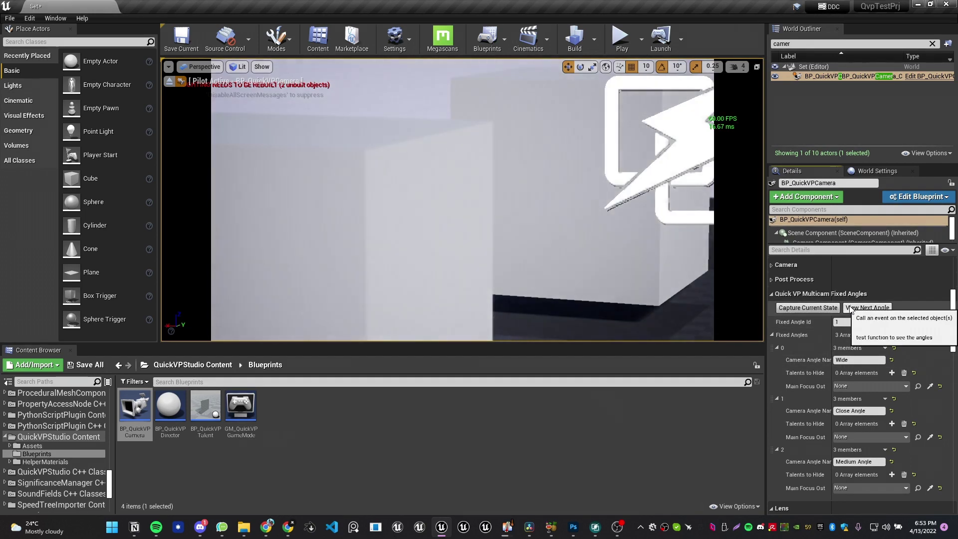
pyautogui.click(852, 308)
pyautogui.click(852, 309)
pyautogui.click(852, 308)
pyautogui.click(852, 308)
pyautogui.click(852, 308)
pyautogui.click(852, 308)
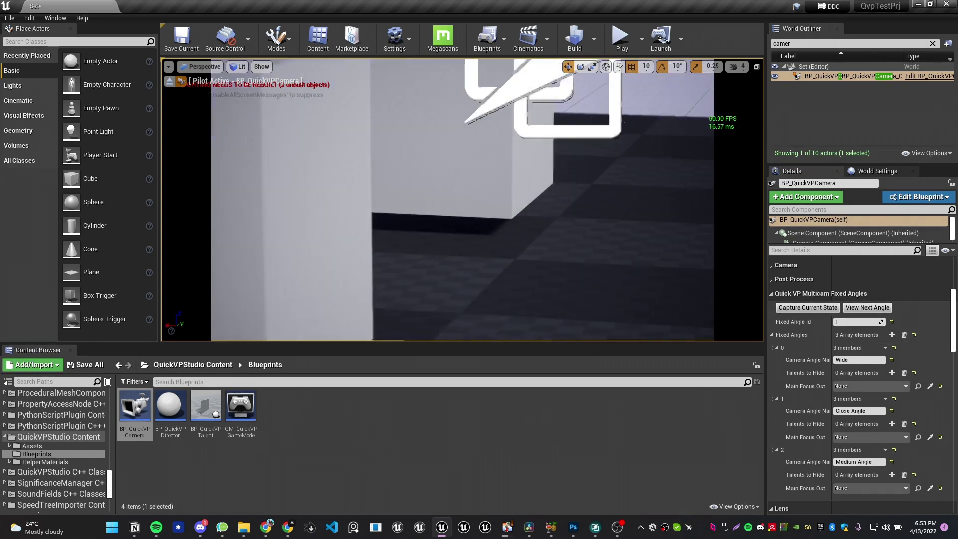
pyautogui.moveTo(462, 199); pyautogui.dragTo(459, 275, button='right')
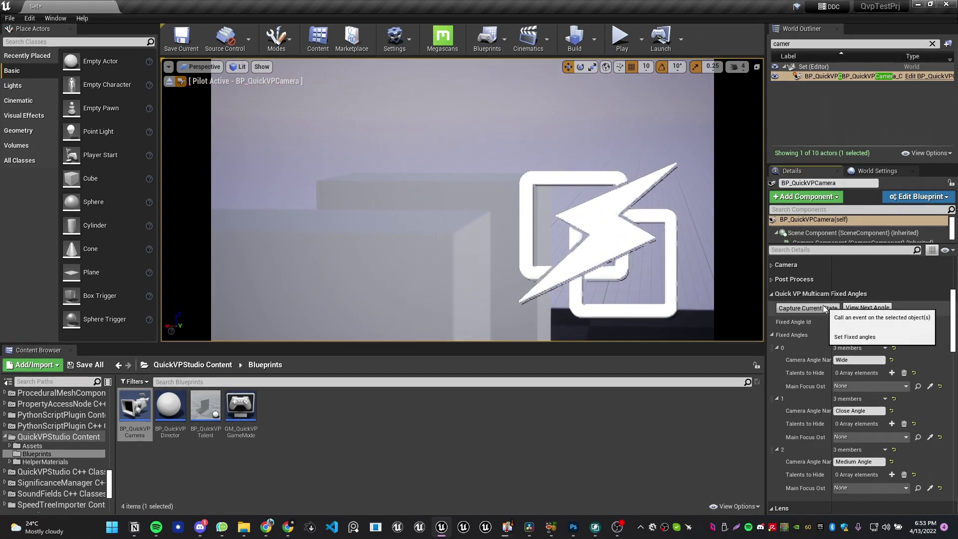
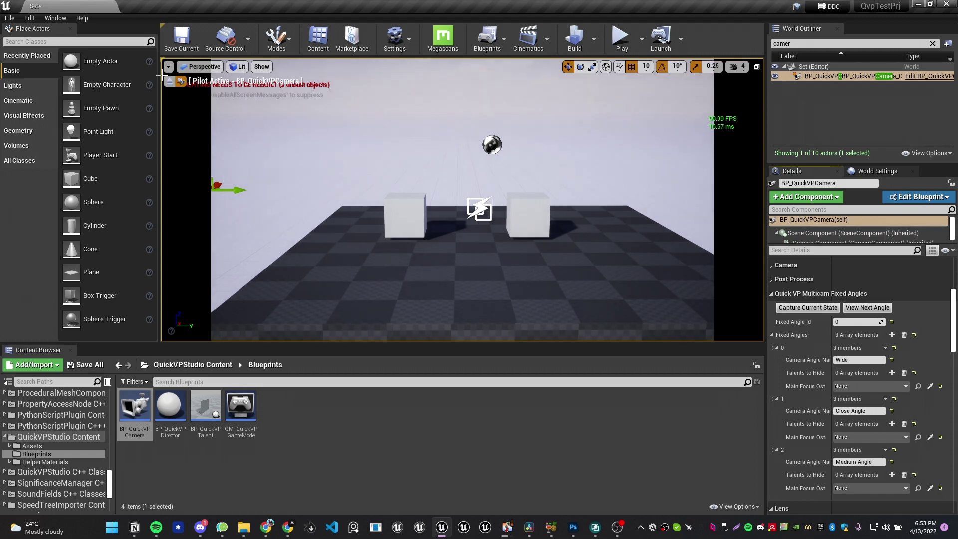
pyautogui.click(169, 81)
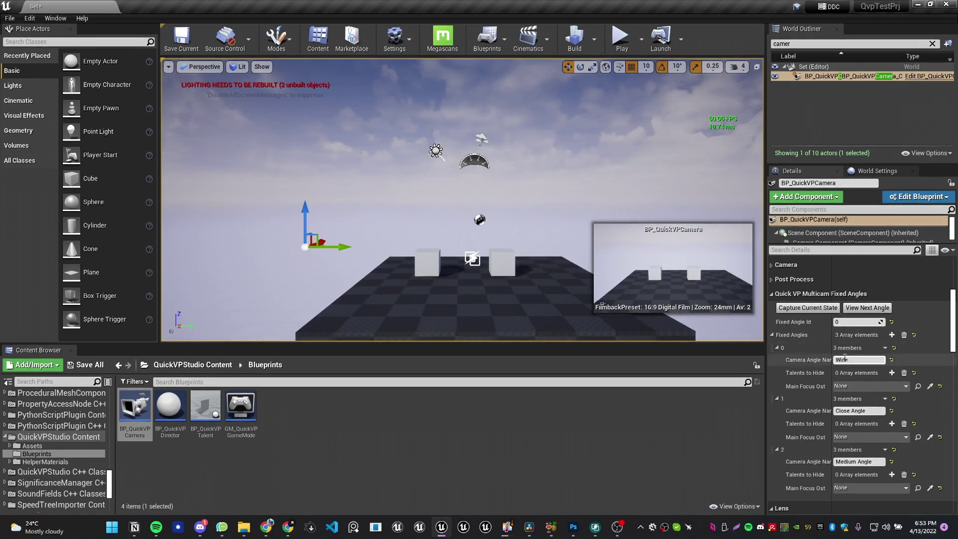
# Step: Collapse the Quick VP Multicam Fixed Angles settings and expand the Quick VP Multicam Cine Cameras settings
pyautogui.click(772, 336)
pyautogui.click(778, 293)
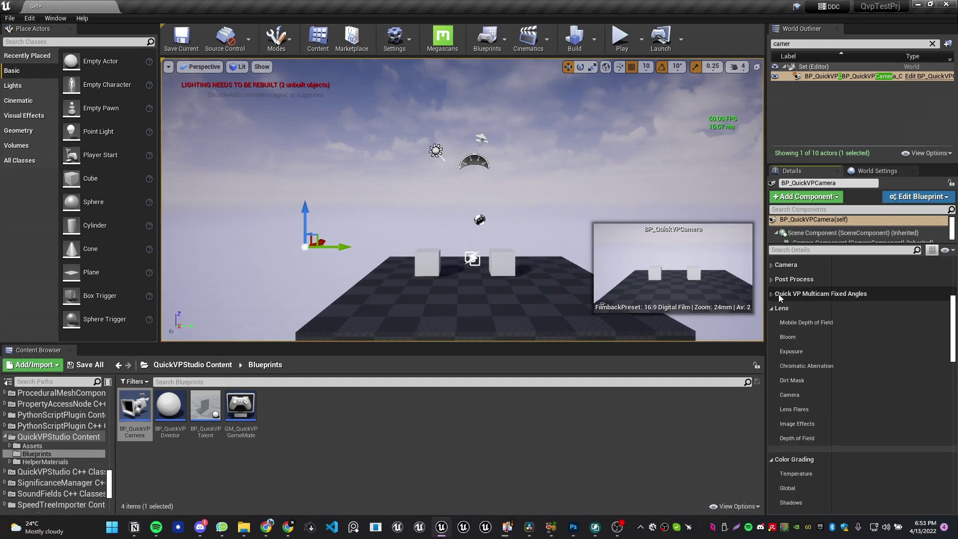
pyautogui.scroll(5, 873, 441)
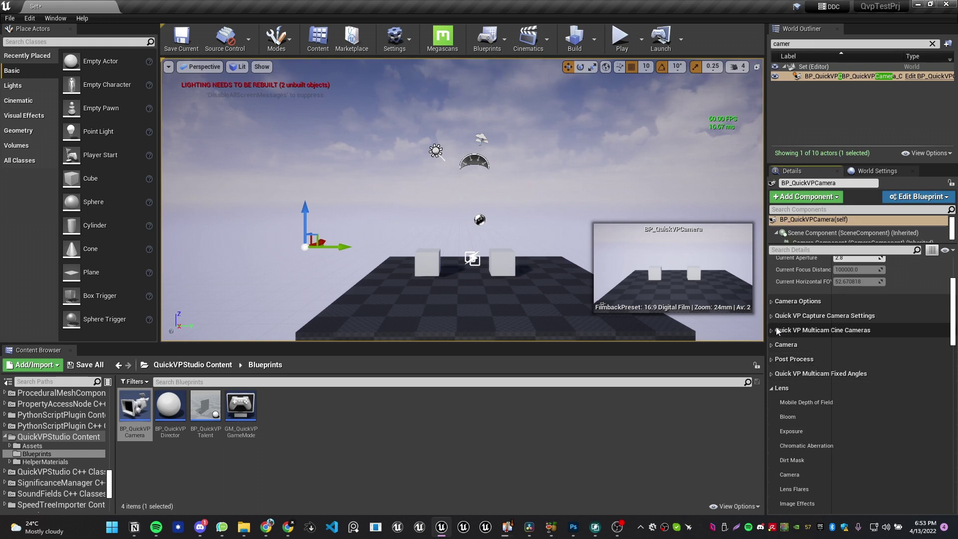
pyautogui.click(774, 331)
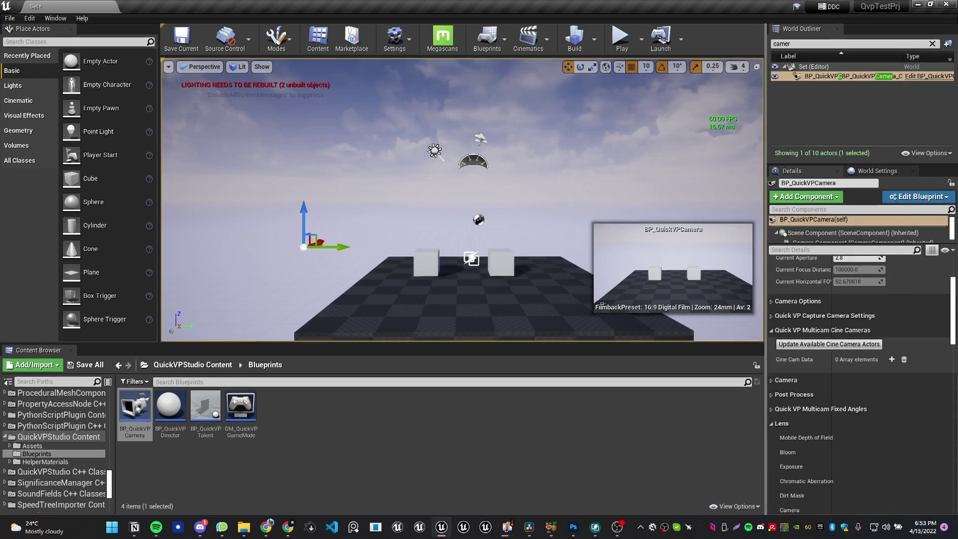
# Step: Find the Cine Camera Actor with a "cineca" search and place one on the floor in front of the two cubes
pyautogui.click(500, 241)
pyautogui.moveTo(501, 241); pyautogui.dragTo(437, 324, button='right')
pyautogui.press('w')
pyautogui.press('d')
pyautogui.rightClick(473, 253)
pyautogui.press('Escape')
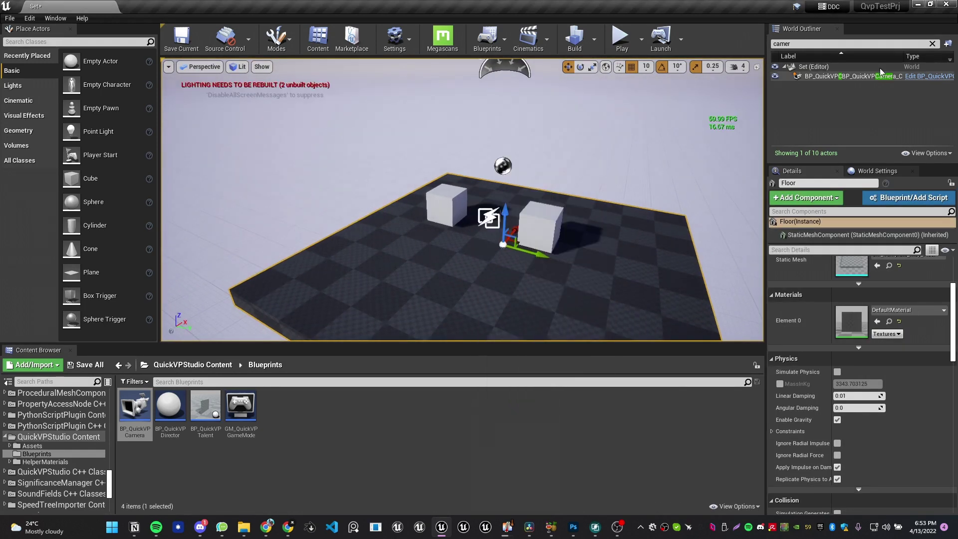
pyautogui.click(855, 80)
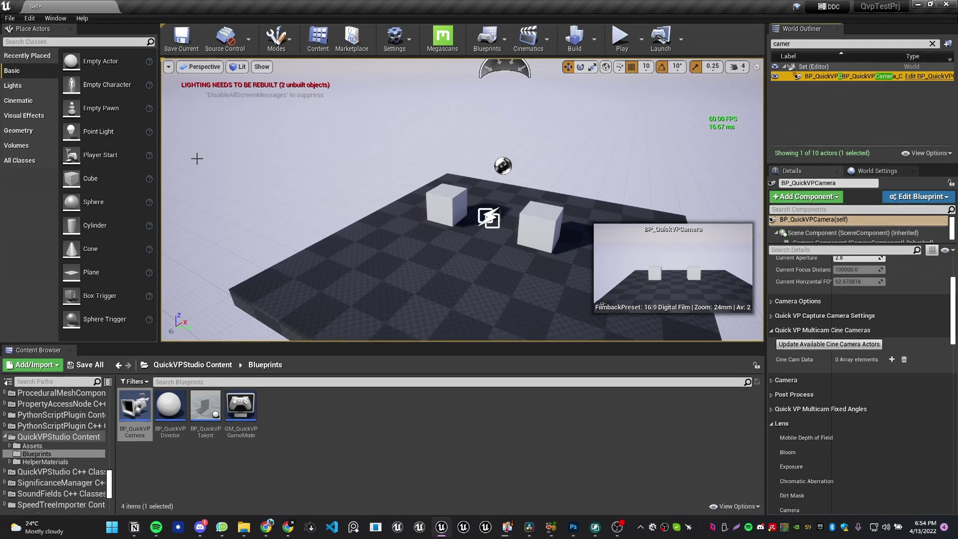
pyautogui.press('Escape')
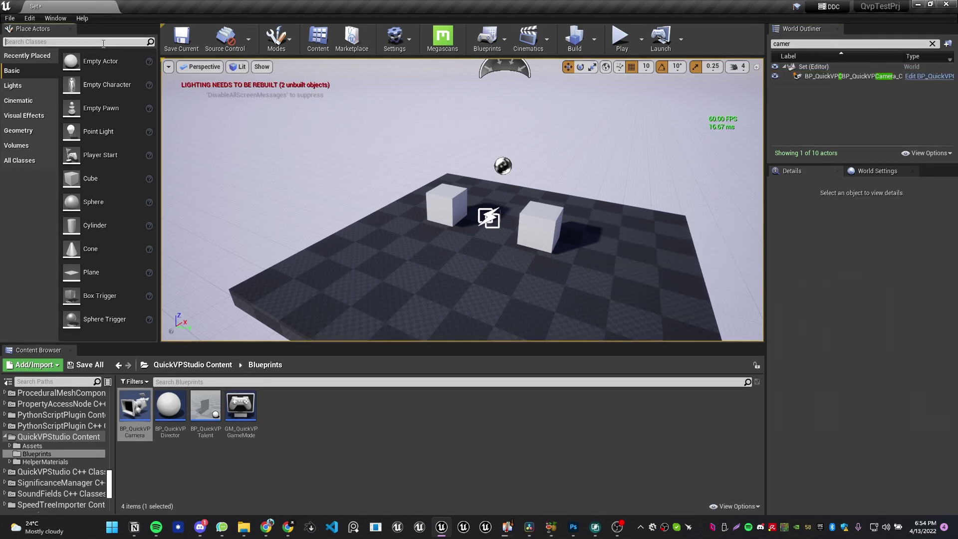
pyautogui.write('ca')
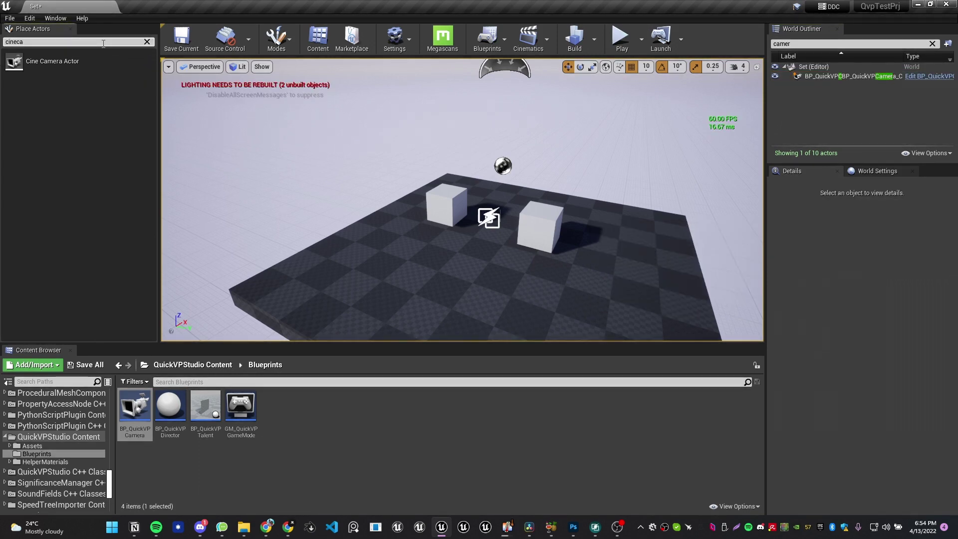
pyautogui.moveTo(66, 53); pyautogui.dragTo(374, 294)
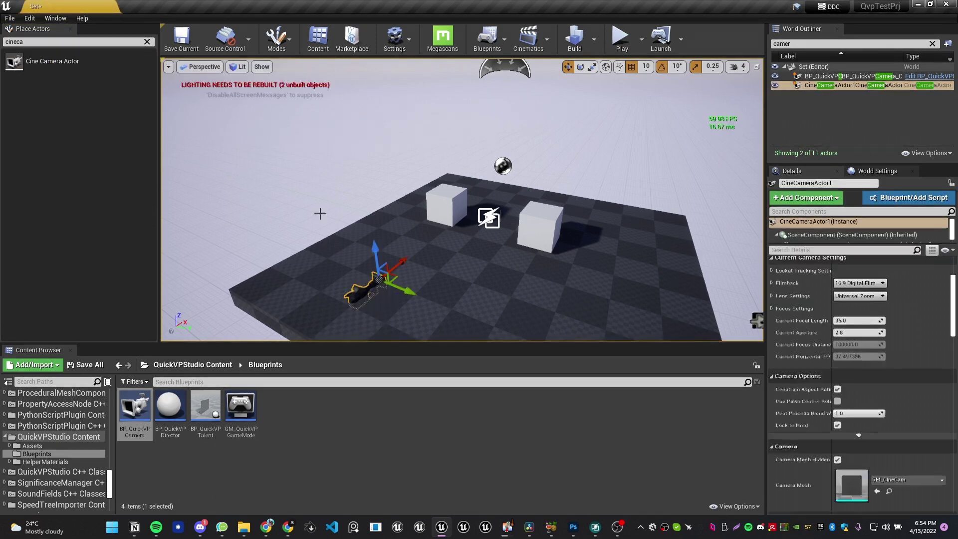
# Step: Pilot CineCameraActor1 to frame one cube up close with the other partly in view, and stop piloting
pyautogui.click(200, 66)
pyautogui.click(221, 175)
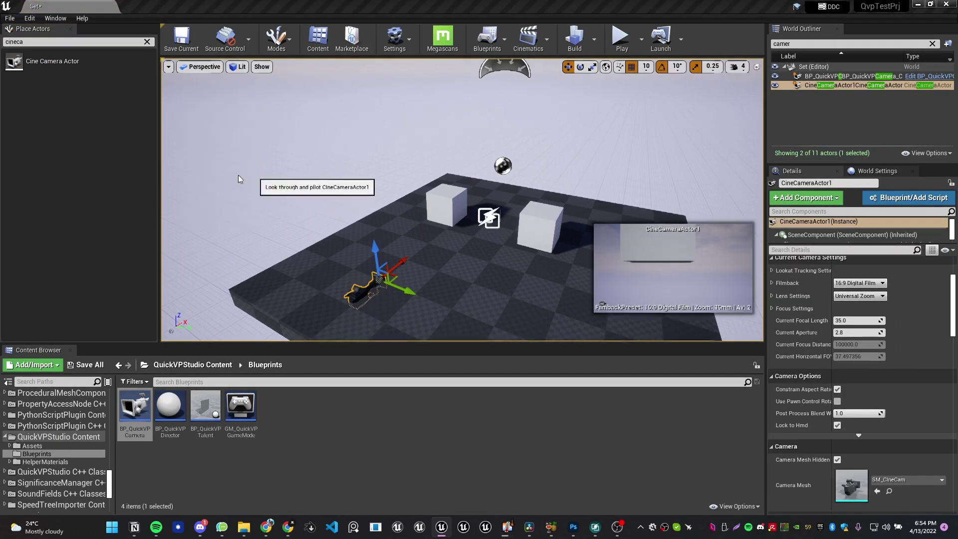
pyautogui.moveTo(462, 200); pyautogui.dragTo(438, 199, button='right')
pyautogui.click(169, 80)
# Step: Place a second Cine Camera Actor and pilot it to frame both cubes and the floor from a high angle
pyautogui.moveTo(48, 79); pyautogui.dragTo(673, 294)
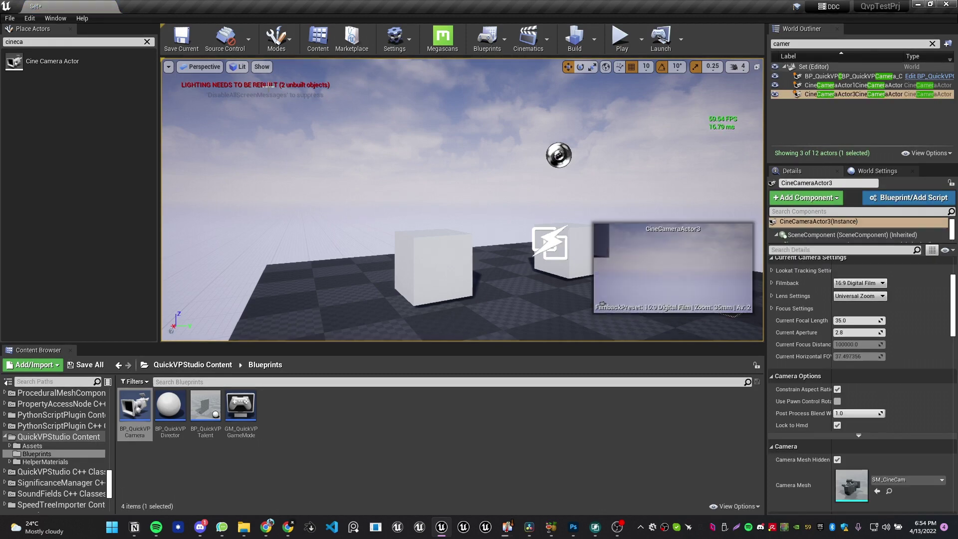
pyautogui.click(198, 74)
pyautogui.click(243, 176)
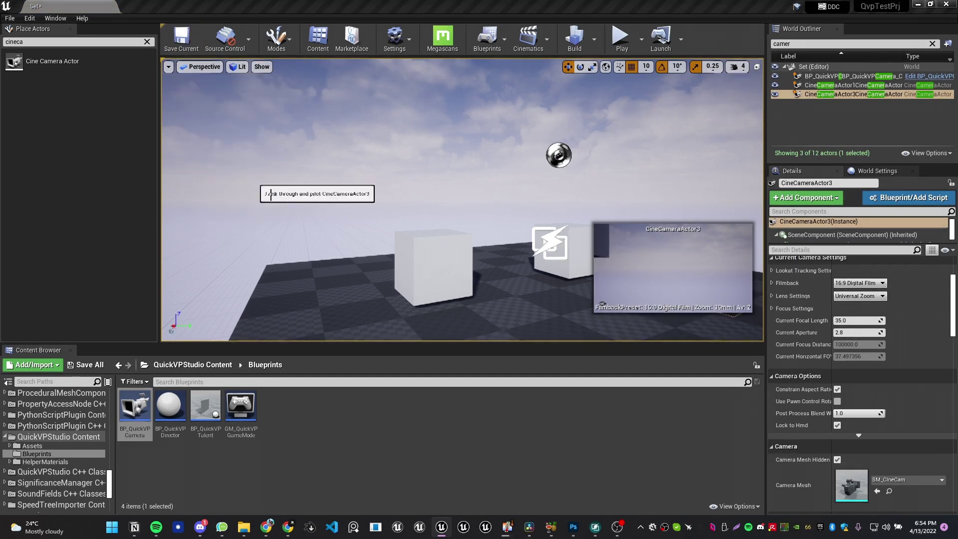
pyautogui.moveTo(462, 199)
pyautogui.mouseDown(button='right')
pyautogui.moveTo(430, 199)
pyautogui.moveTo(424, 240)
pyautogui.moveTo(439, 250)
pyautogui.moveTo(419, 249)
pyautogui.moveTo(464, 247)
pyautogui.moveTo(419, 245)
pyautogui.moveTo(429, 250)
pyautogui.moveTo(462, 199)
pyautogui.mouseUp(button='right')
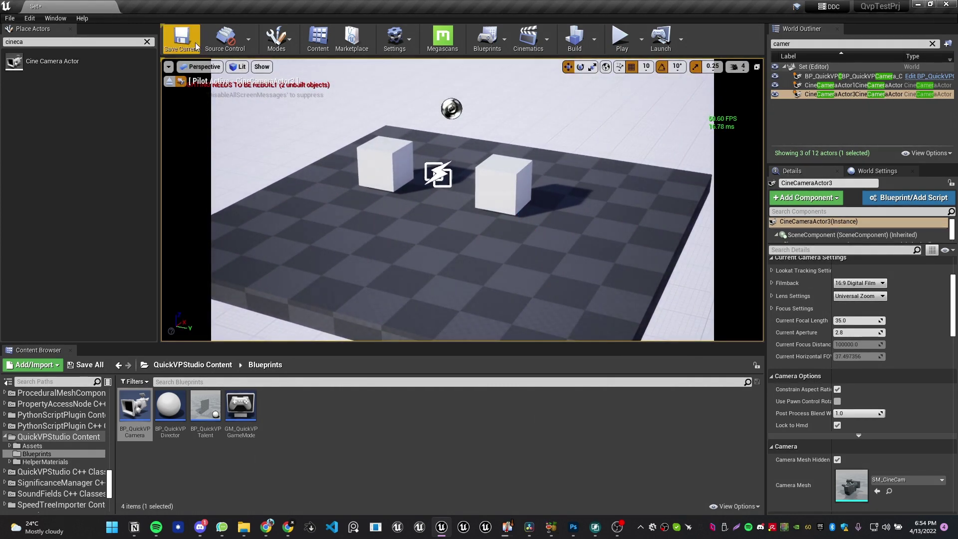
pyautogui.click(169, 82)
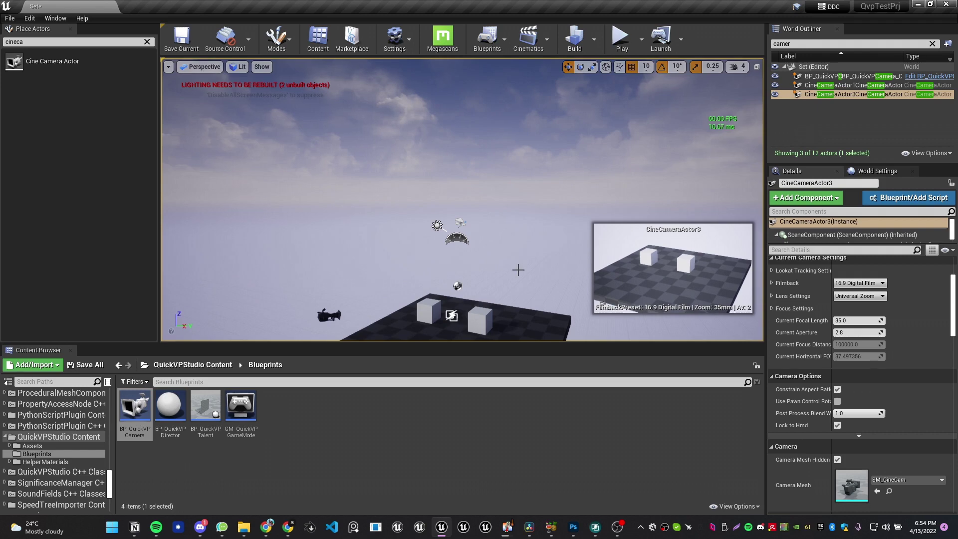
# Step: Reselect BP_QuickVPCamera and update its available cine camera actors
pyautogui.moveTo(518, 270); pyautogui.dragTo(509, 360, button='right')
pyautogui.press('Escape')
pyautogui.moveTo(434, 252); pyautogui.dragTo(340, 253, button='right')
pyautogui.moveTo(637, 310); pyautogui.dragTo(598, 290, button='right')
pyautogui.click(408, 187)
pyautogui.press('f')
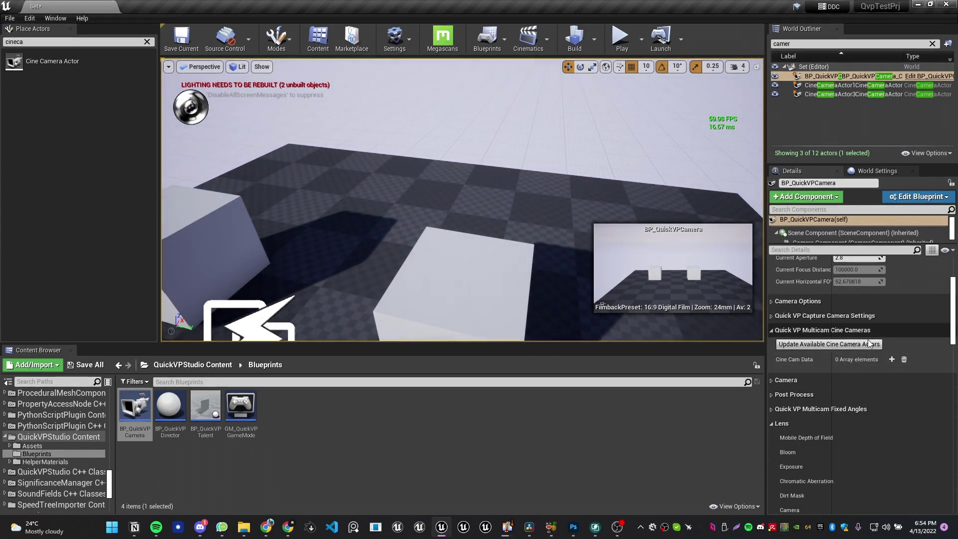
pyautogui.scroll(-5, 466, 257)
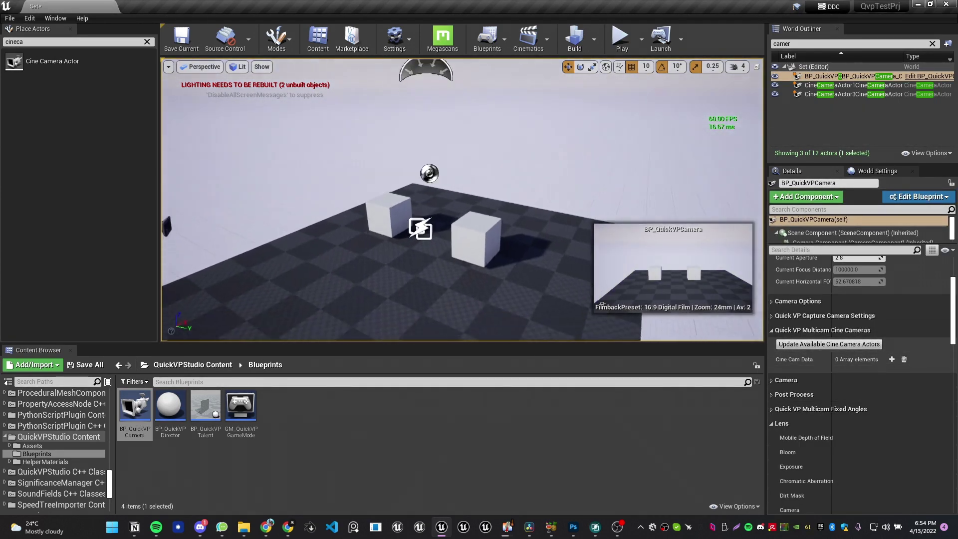
pyautogui.scroll(-3, 466, 257)
pyautogui.click(829, 344)
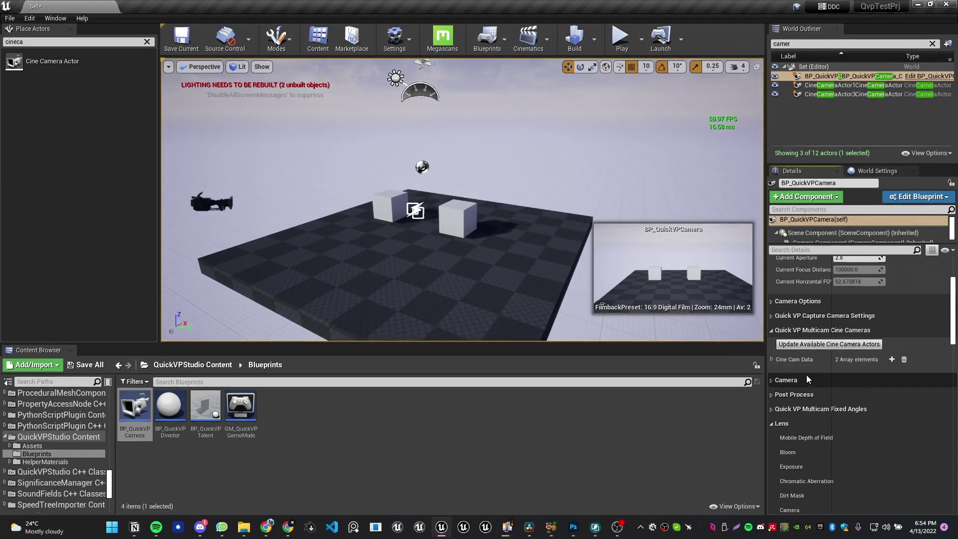
# Step: Expand Cine Cam Data and name its two entries Cine Camera A and Cine Camera B
pyautogui.click(772, 359)
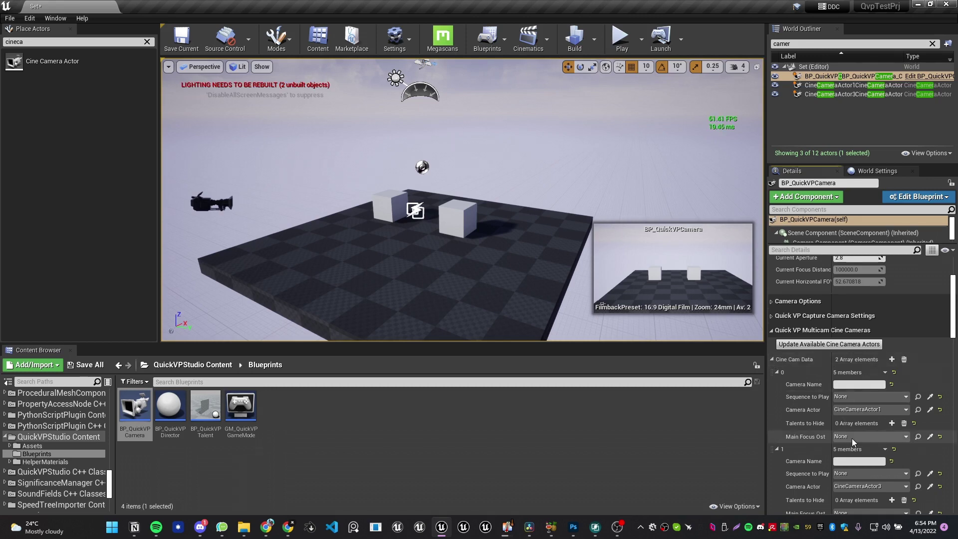
pyautogui.scroll(-3, 852, 438)
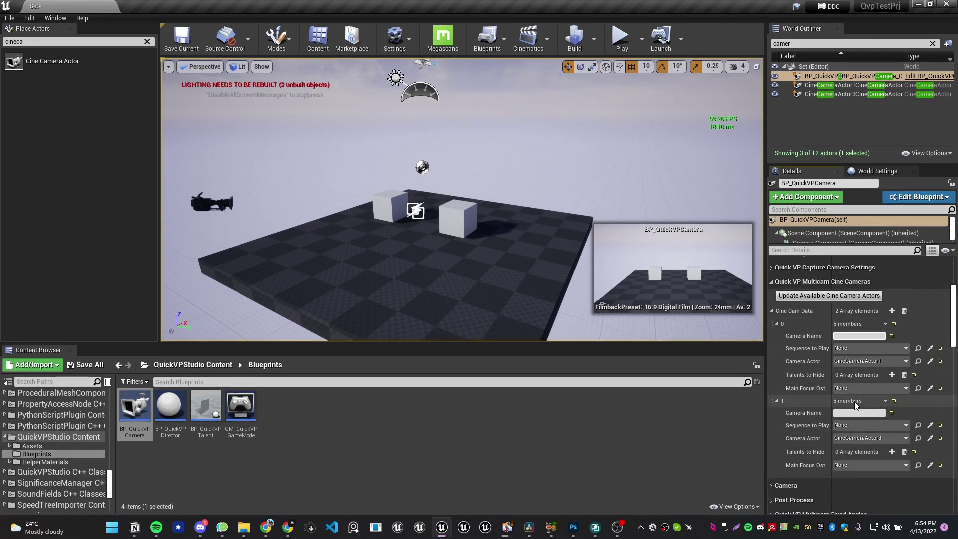
pyautogui.click(855, 336)
pyautogui.click(887, 311)
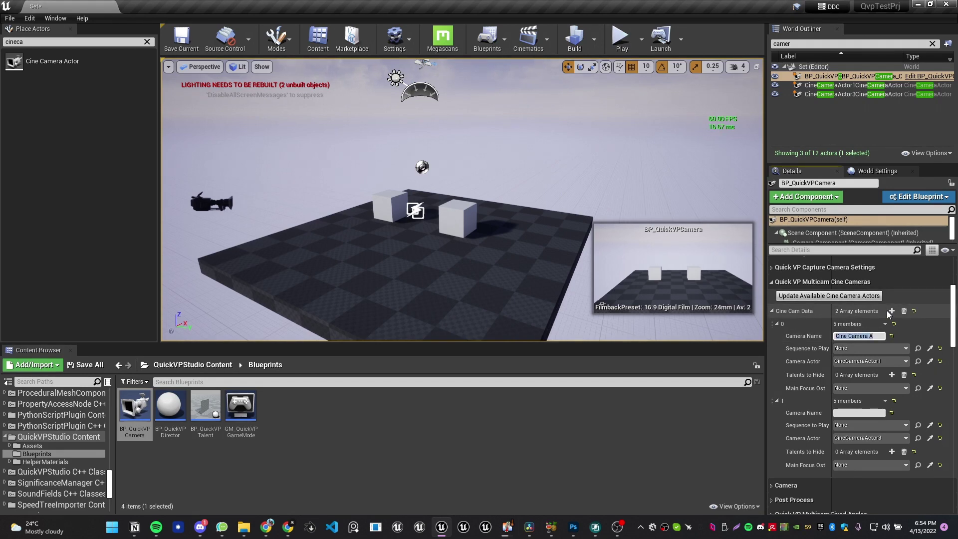
pyautogui.click(881, 412)
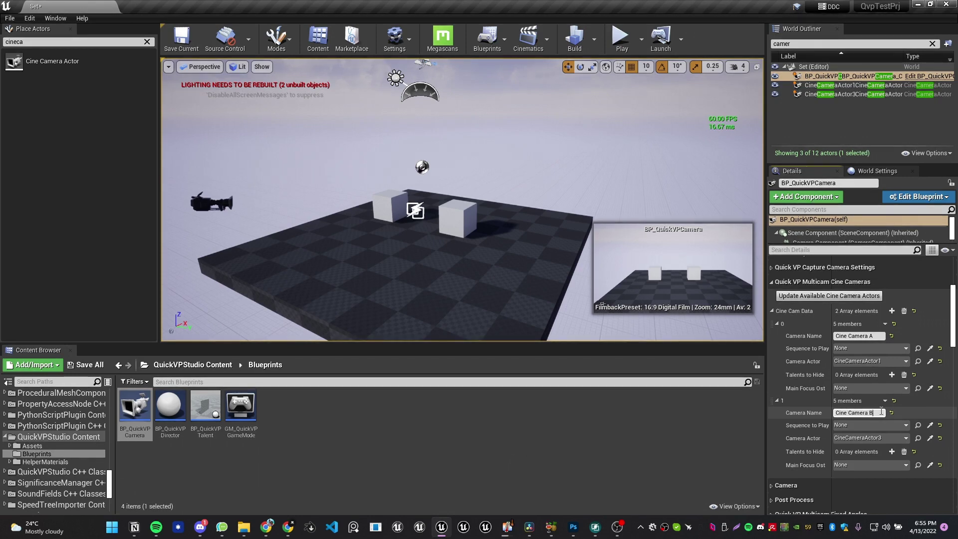
# Step: Play the level and switch the live camera from QuickVP Studio to Cine Camera A and on to Cine Camera B
pyautogui.click(622, 39)
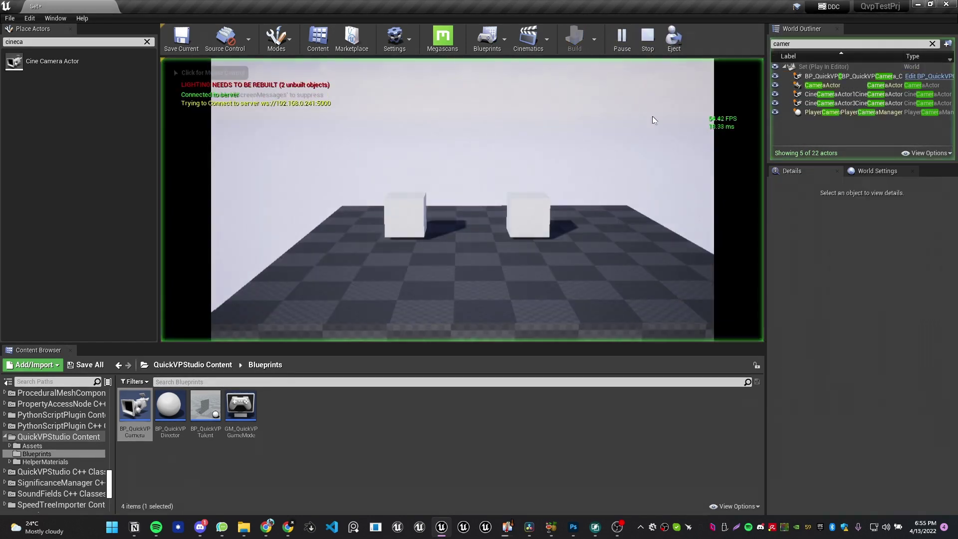
pyautogui.click(596, 527)
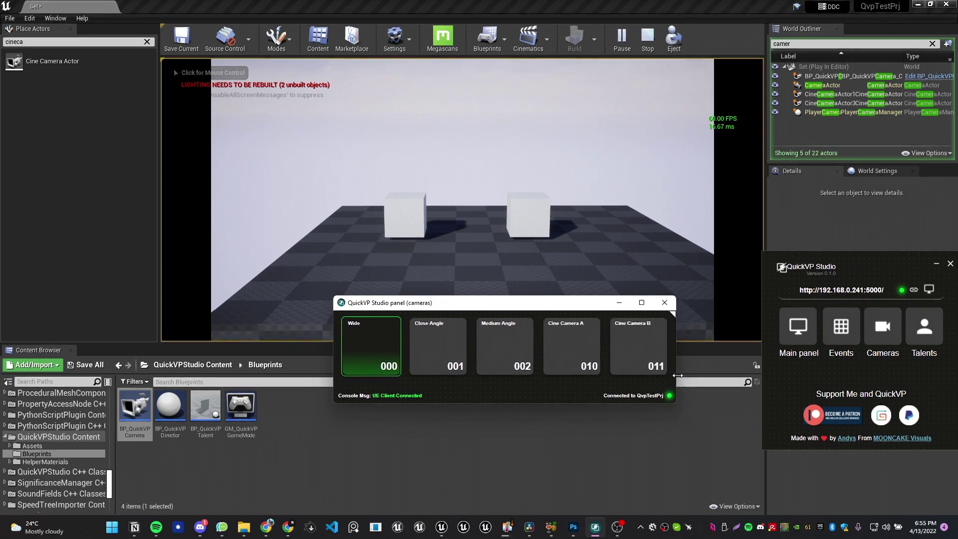
pyautogui.click(576, 342)
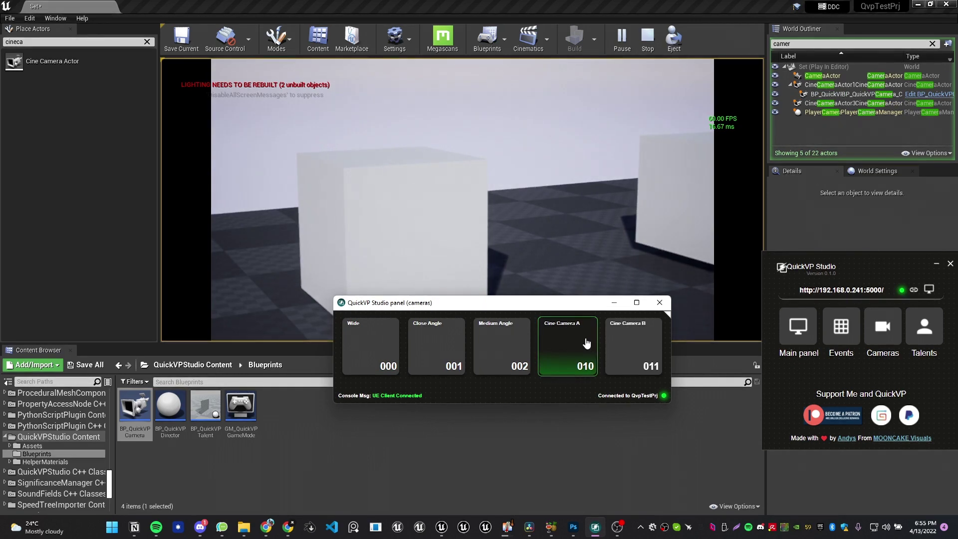
pyautogui.click(627, 366)
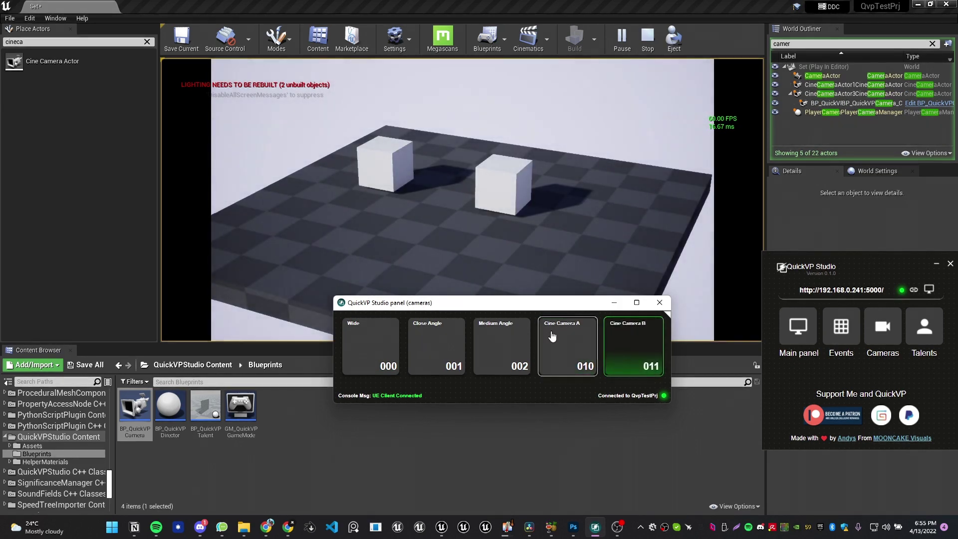
# Step: Switch the live camera back through the fixed angles Medium Angle, Wide and Close Angle
pyautogui.click(503, 345)
pyautogui.click(381, 349)
pyautogui.click(434, 349)
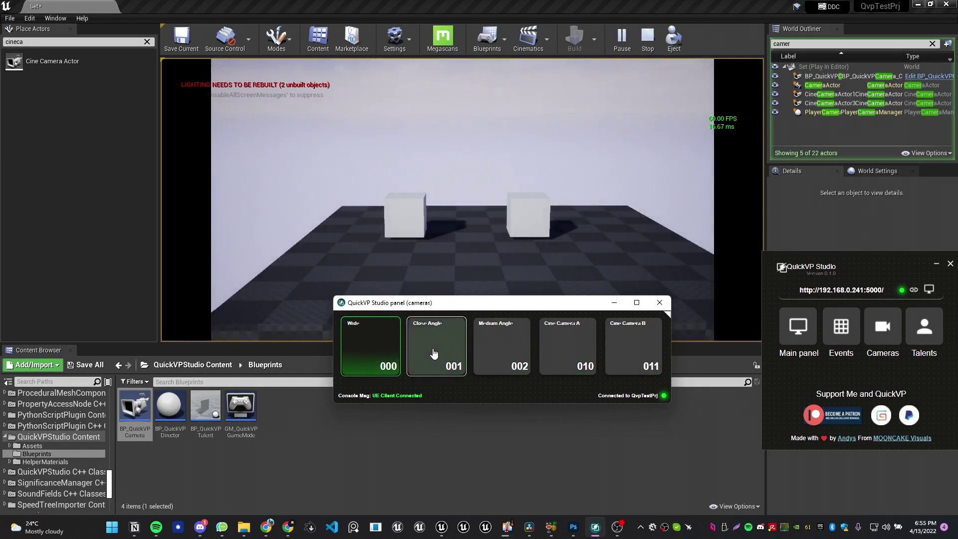
# Step: Switch the live camera through Medium Angle, Cine Camera A and Cine Camera B, and stop the simulation
pyautogui.click(502, 348)
pyautogui.click(586, 346)
pyautogui.click(645, 346)
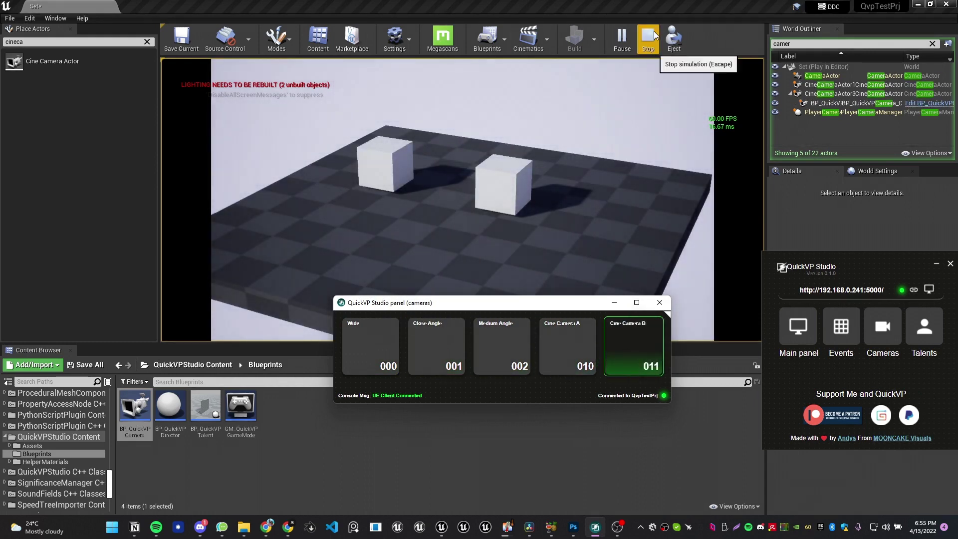
pyautogui.click(651, 37)
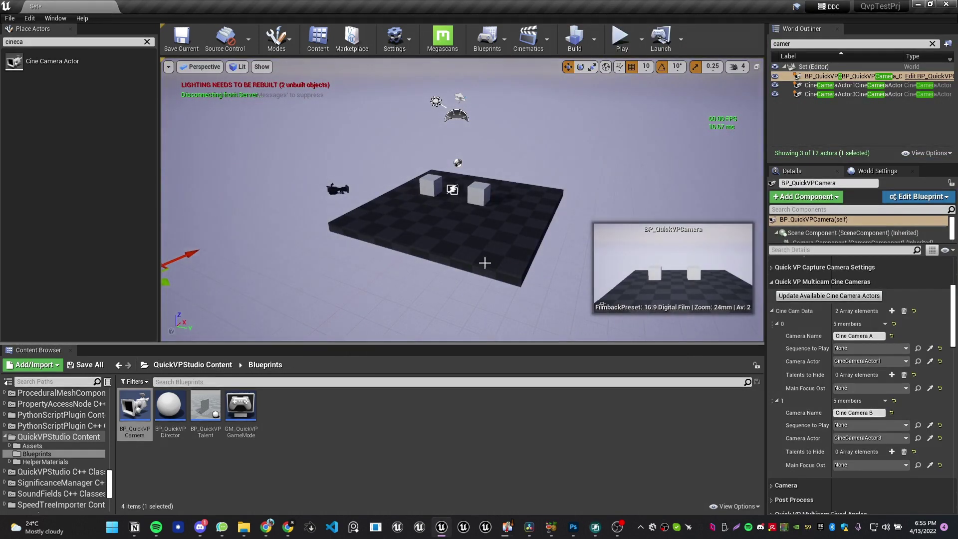
pyautogui.press('Escape')
# Step: Place another Cine Camera Actor on the checkered floor in front of the two cubes
pyautogui.moveTo(484, 263); pyautogui.dragTo(476, 243, button='right')
pyautogui.press('w')
pyautogui.moveTo(14, 61); pyautogui.dragTo(544, 319)
pyautogui.moveTo(543, 319); pyautogui.dragTo(414, 309, button='right')
pyautogui.press('s')
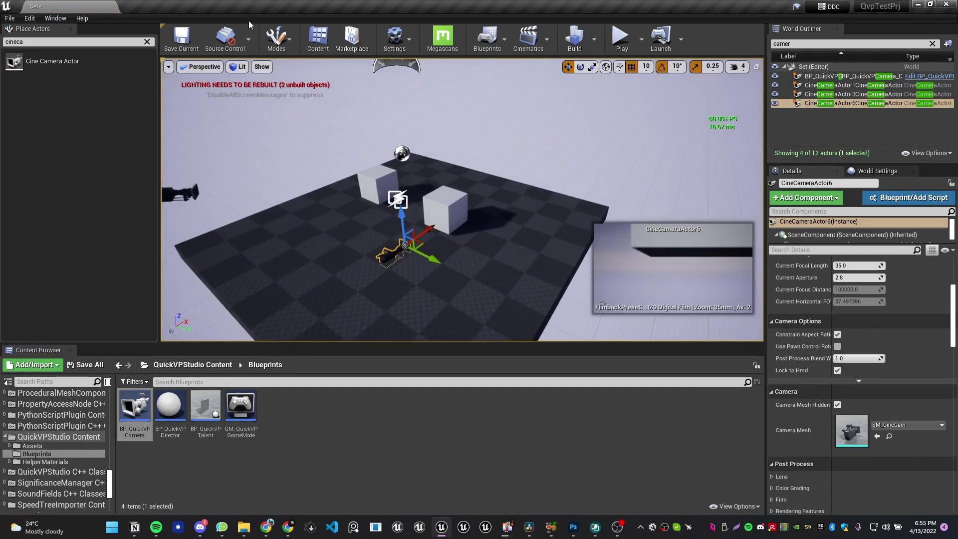
# Step: Pilot CineCameraActor6 to frame both cubes head-on and leave pilot mode
pyautogui.click(202, 67)
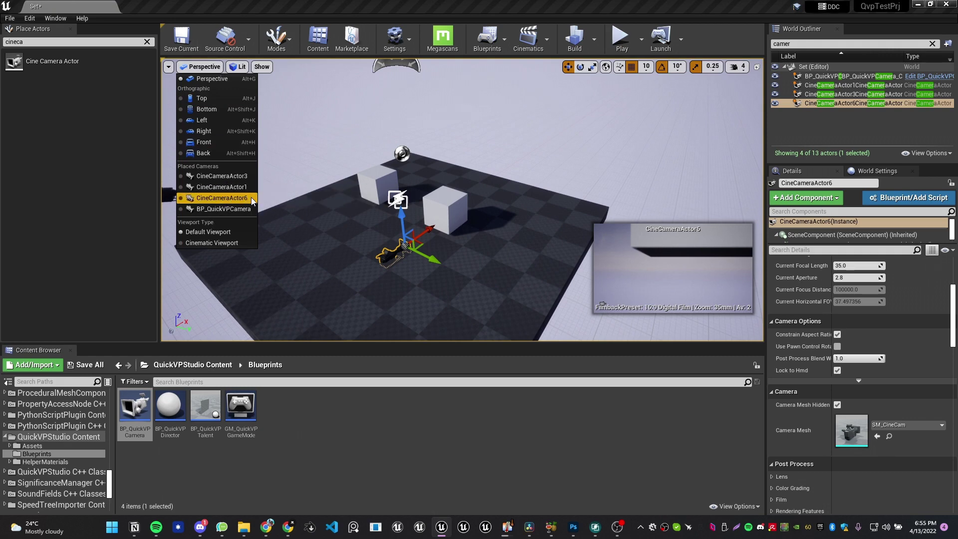
pyautogui.click(221, 198)
pyautogui.press('a')
pyautogui.press('q')
pyautogui.moveTo(463, 200); pyautogui.dragTo(463, 157, button='right')
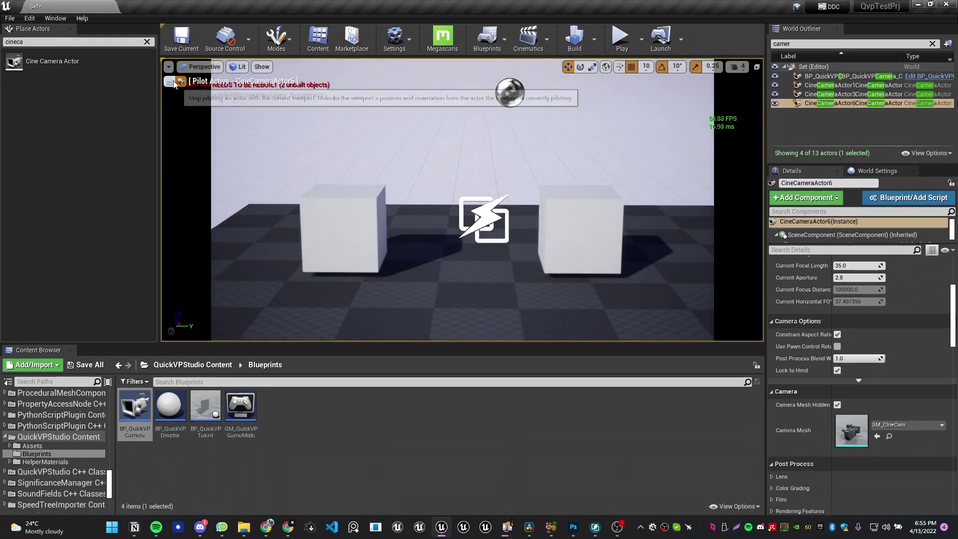
pyautogui.click(182, 81)
pyautogui.press('d')
pyautogui.press('e')
pyautogui.moveTo(494, 217); pyautogui.dragTo(399, 309, button='right')
pyautogui.press('Escape')
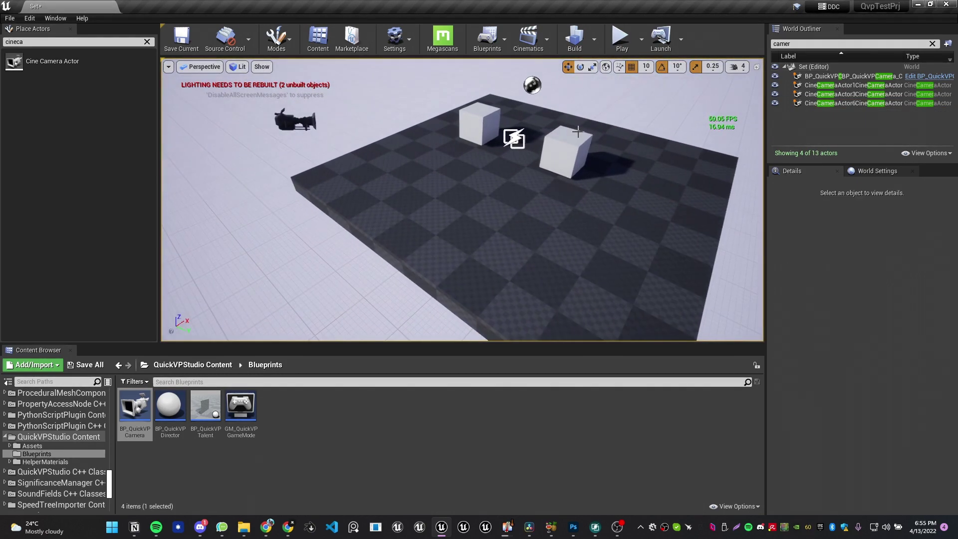
# Step: Create a level sequence named testSeqence in the Content folder and dock Sequencer beside the Content Browser
pyautogui.click(544, 48)
pyautogui.click(563, 68)
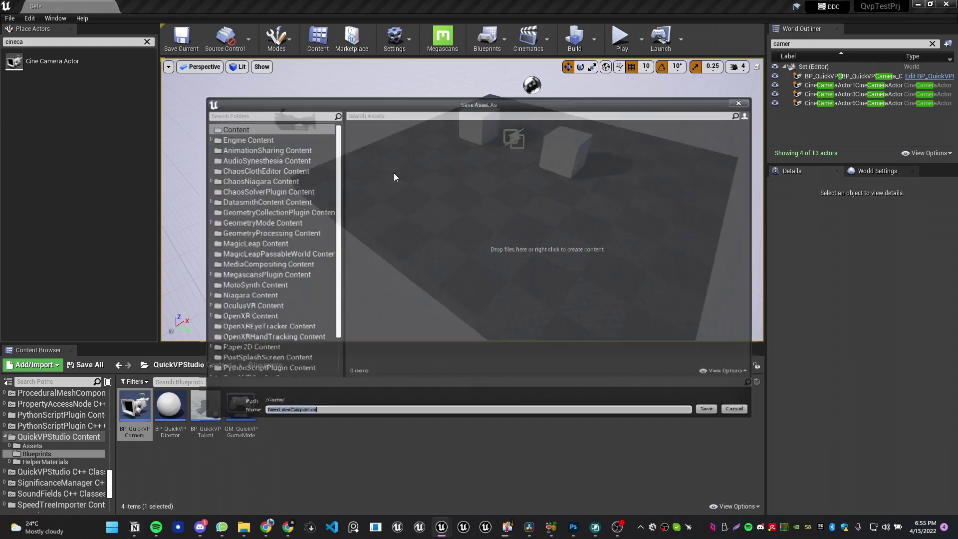
pyautogui.click(224, 121)
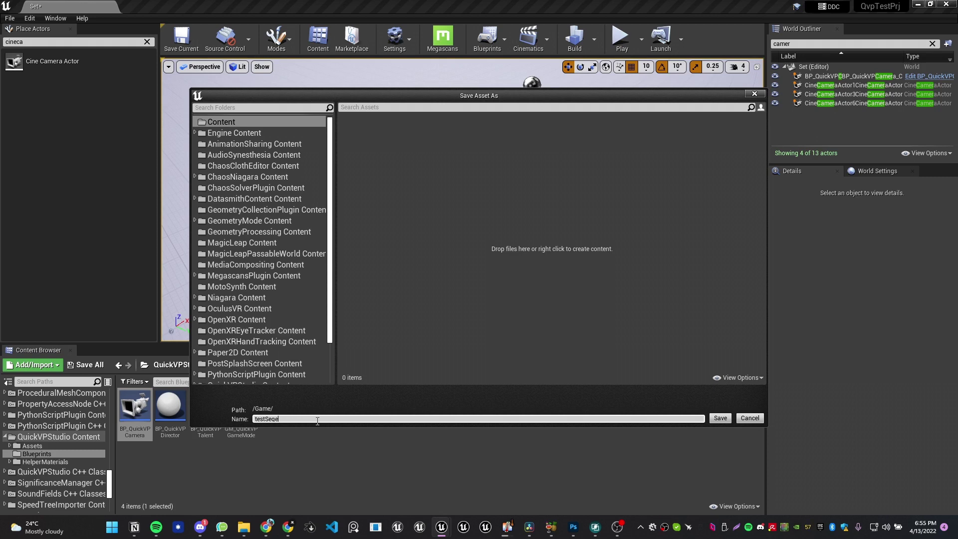
pyautogui.press('Return')
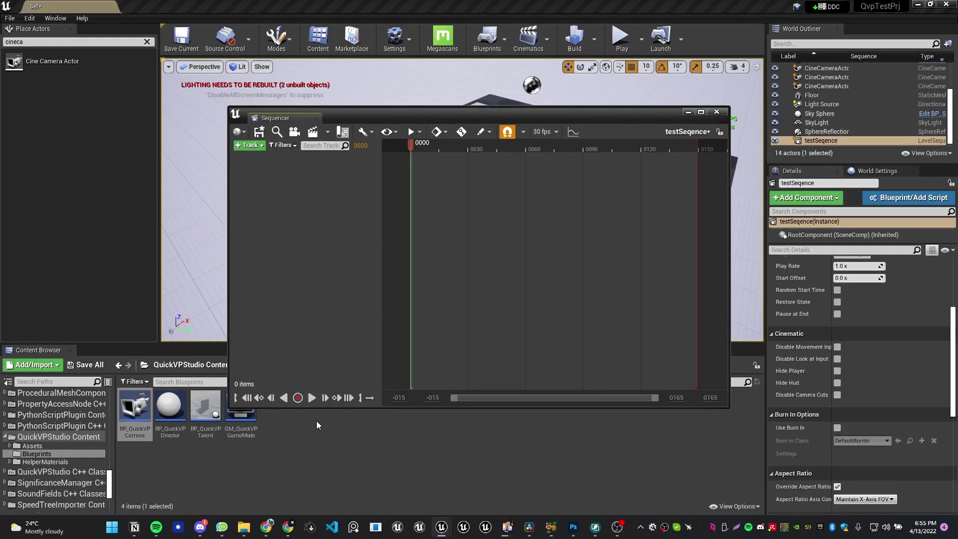
pyautogui.moveTo(278, 119); pyautogui.dragTo(116, 351)
# Step: Filter the World Outliner for "camera" and add CineCameraActor6 to the sequence
pyautogui.moveTo(523, 178); pyautogui.dragTo(523, 178, button='right')
pyautogui.press('s')
pyautogui.press('d')
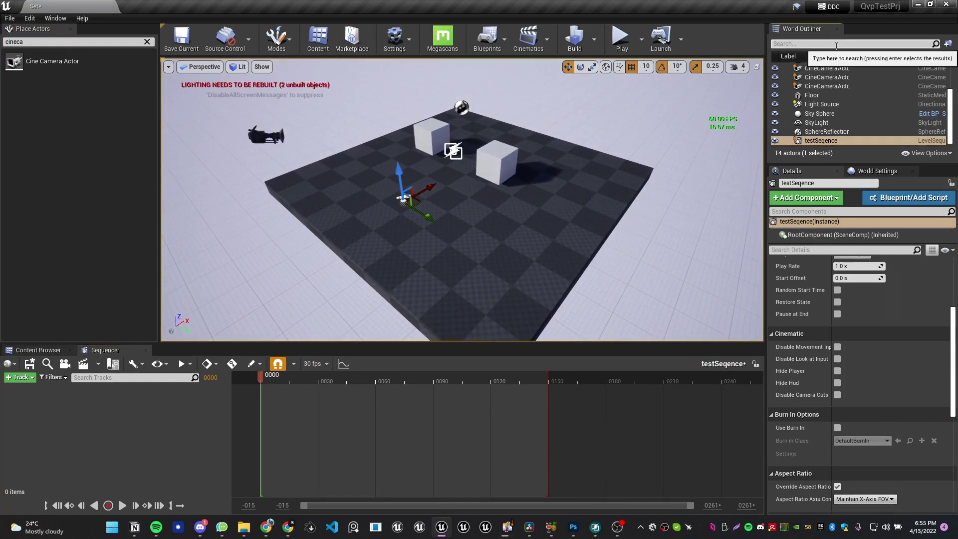
pyautogui.click(819, 43)
pyautogui.write('camera')
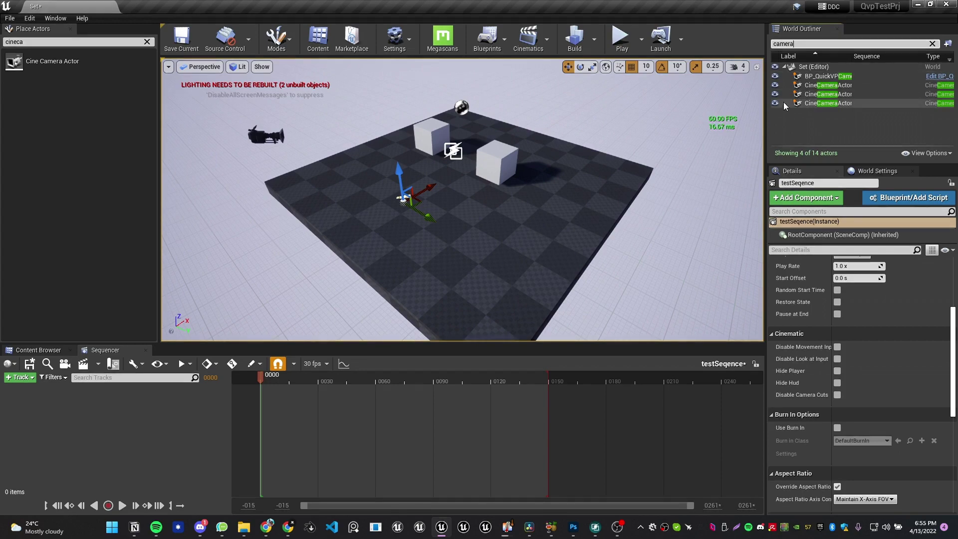
pyautogui.moveTo(766, 103); pyautogui.dragTo(606, 189)
pyautogui.click(589, 103)
pyautogui.moveTo(149, 441); pyautogui.dragTo(148, 441)
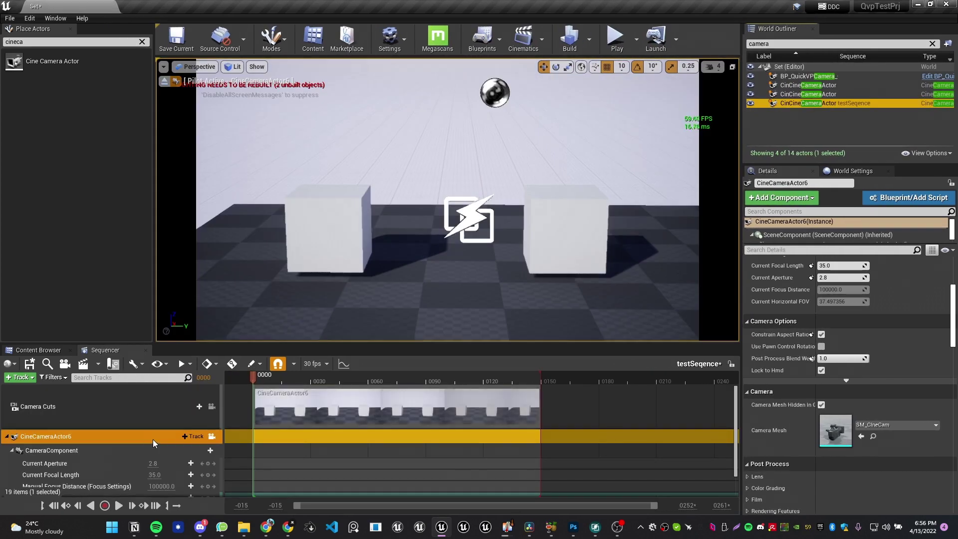
# Step: Delete the Camera Cuts track and the CameraComponent track from the sequence
pyautogui.click(106, 399)
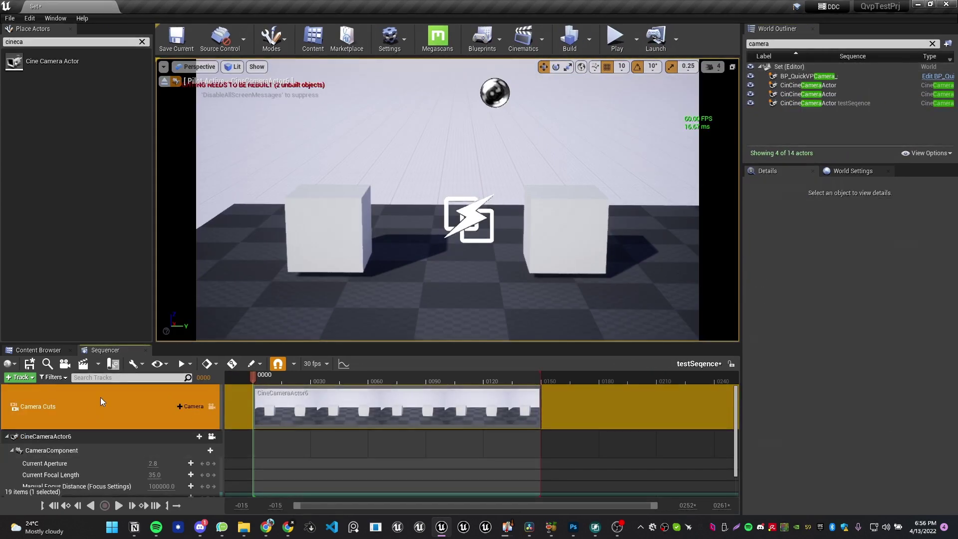
pyautogui.press('Delete')
pyautogui.moveTo(267, 533)
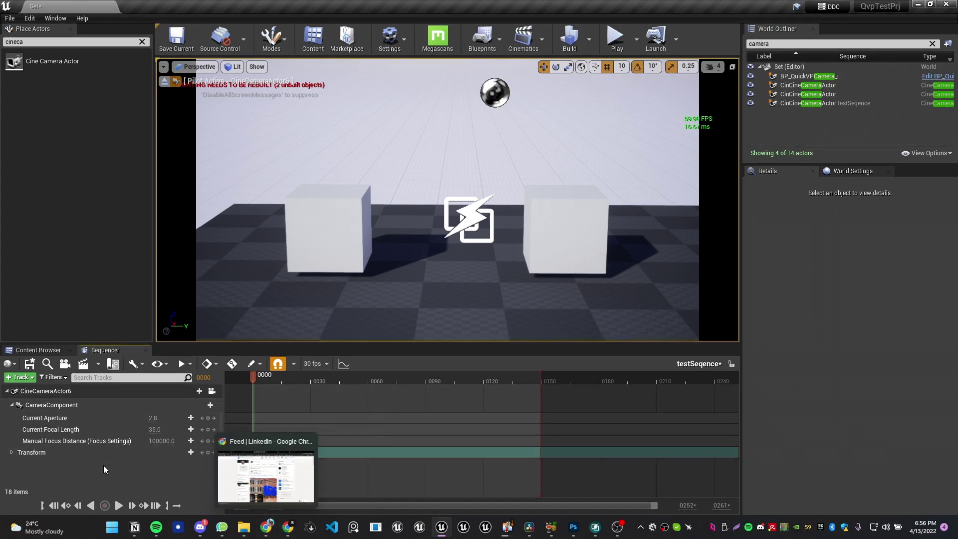
pyautogui.click(100, 407)
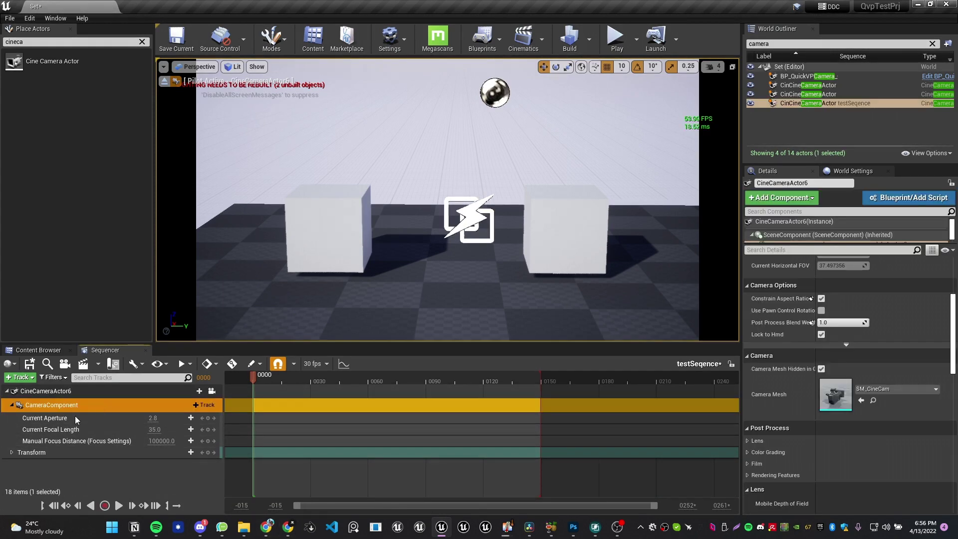
pyautogui.press('Delete')
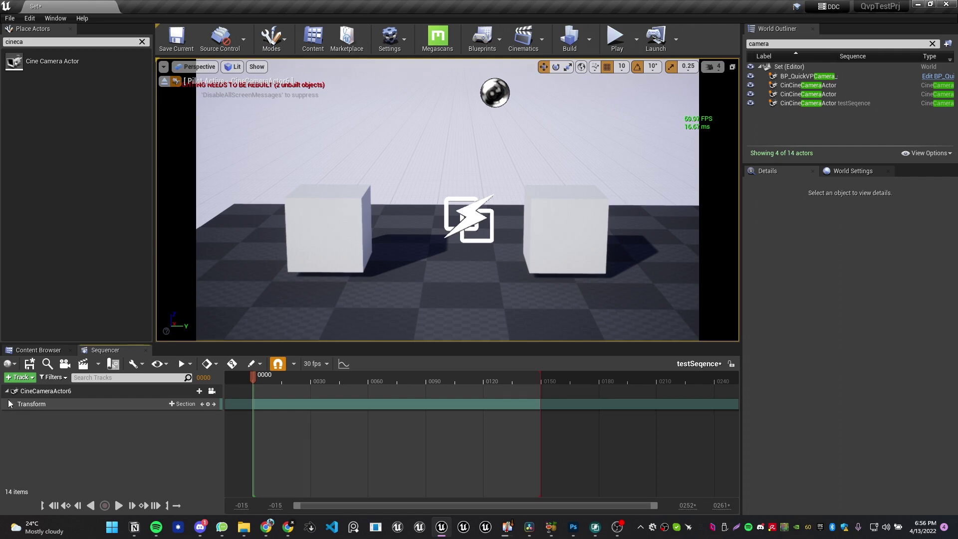
# Step: Display the sequence time in seconds and keyframe CineCameraActor6's transform at 0.00
pyautogui.click(11, 405)
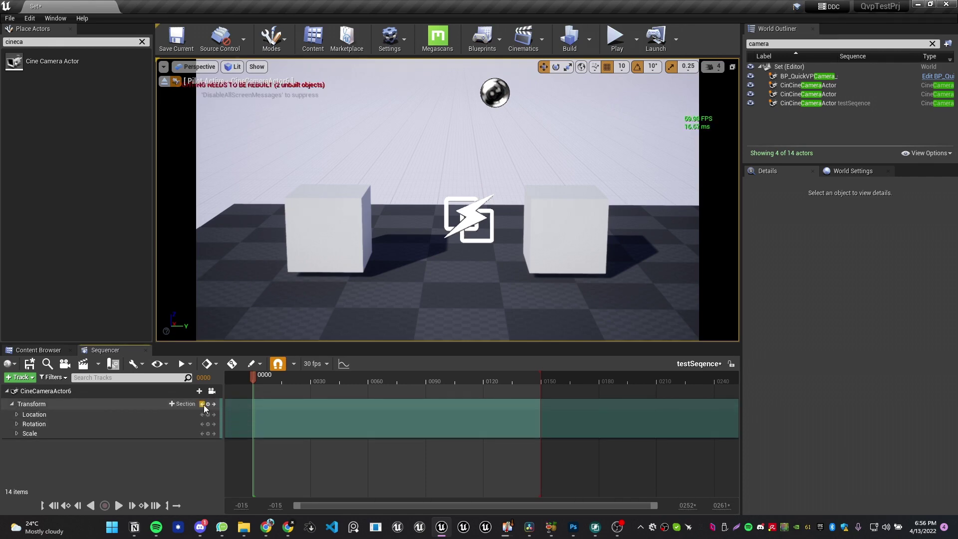
pyautogui.click(315, 364)
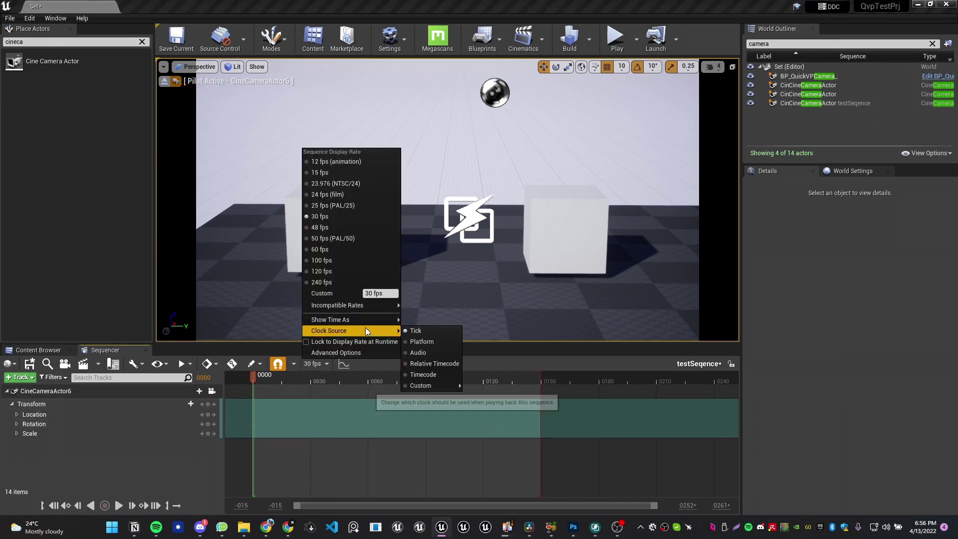
pyautogui.click(315, 364)
pyautogui.click(315, 364)
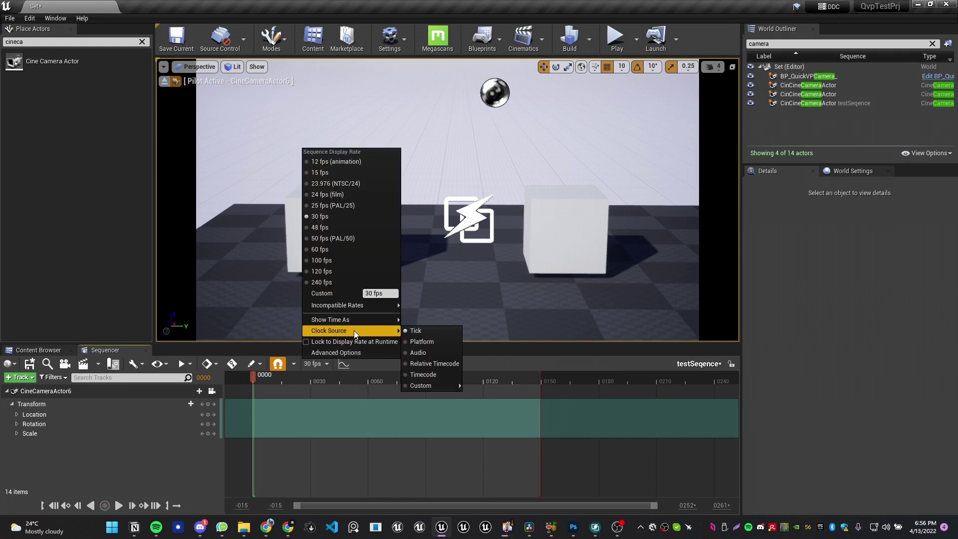
pyautogui.moveTo(388, 318)
pyautogui.click(430, 331)
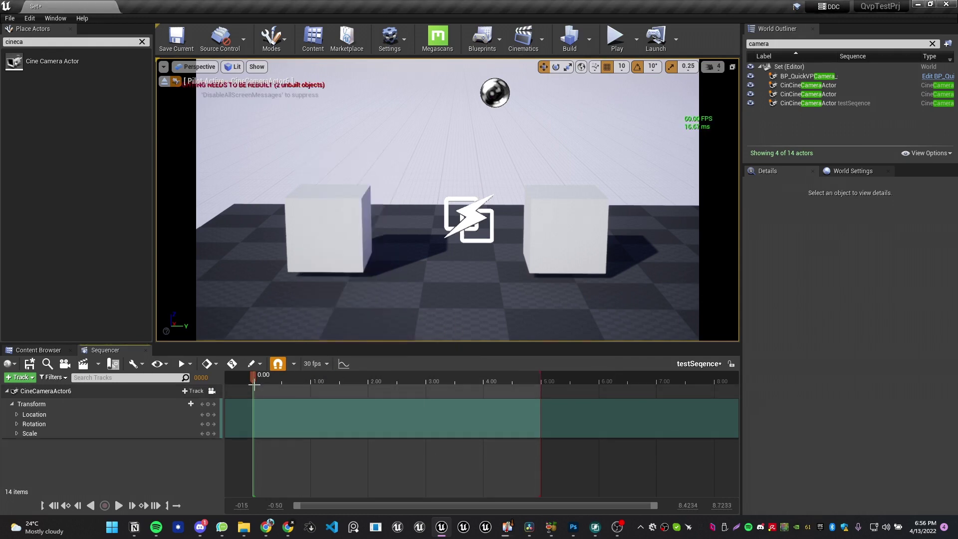
pyautogui.click(208, 404)
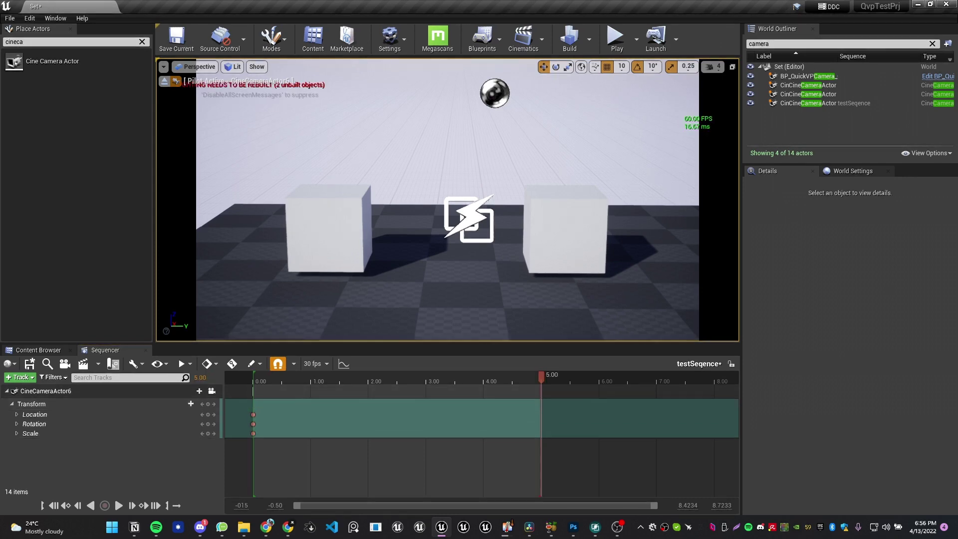
# Step: Try to keyframe a pulled-back view of the set for CineCameraActor6 at 5.00
pyautogui.press('s')
pyautogui.press('w')
pyautogui.press('a')
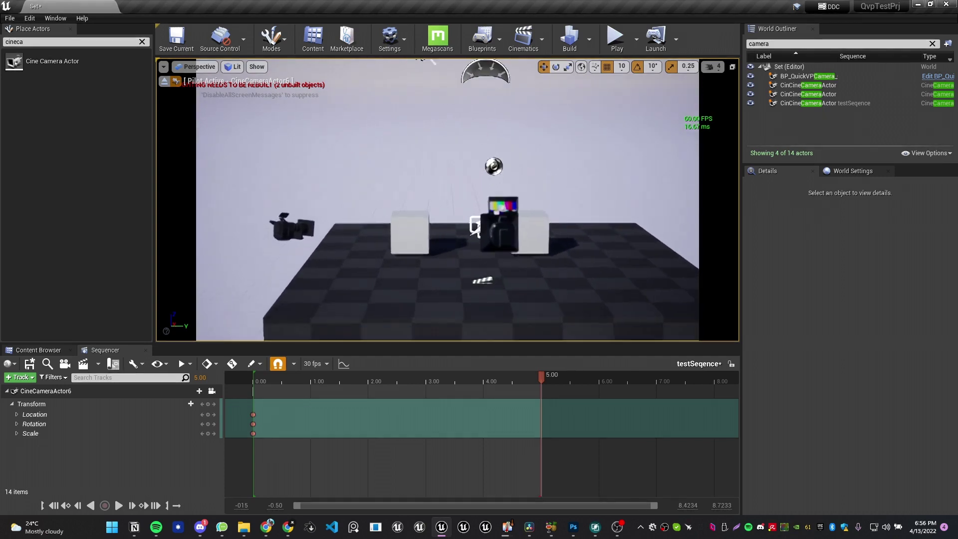
pyautogui.press('d')
pyautogui.press('q')
pyautogui.press('a')
pyautogui.press('e')
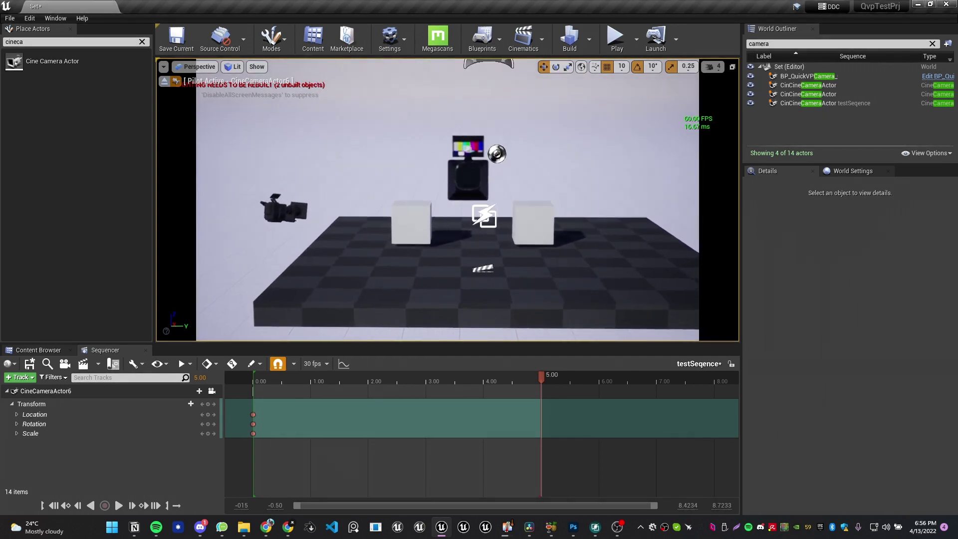
pyautogui.click(202, 404)
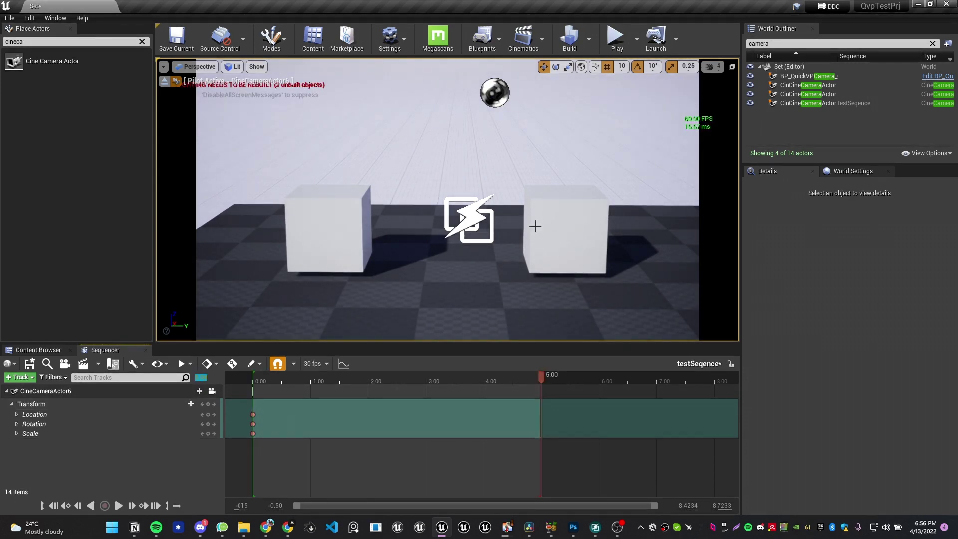
# Step: Pull the piloted camera back until the whole floor is in frame and keyframe its transform at 5.00
pyautogui.press('s')
pyautogui.moveTo(535, 226); pyautogui.dragTo(567, 165, button='right')
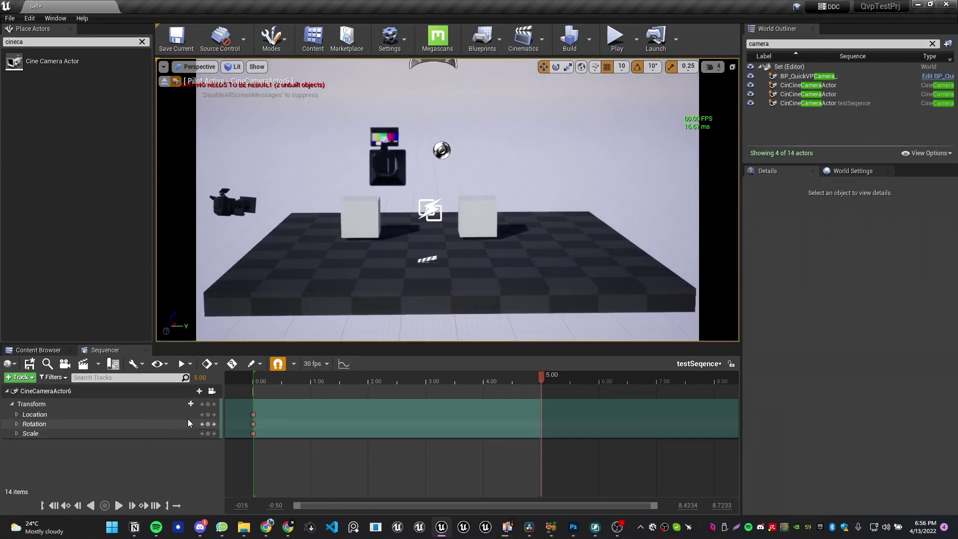
pyautogui.click(209, 404)
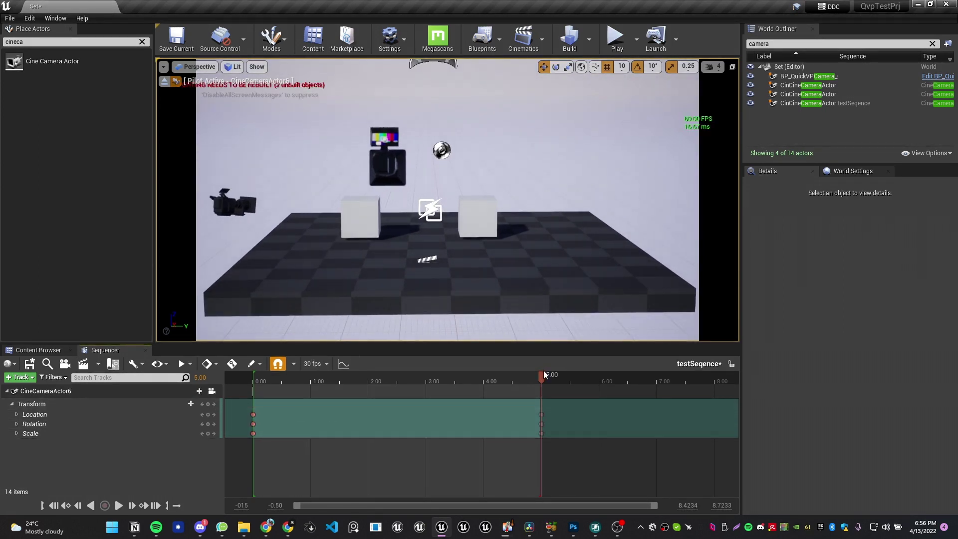
# Step: Play the sequence from the start to preview the camera move and save testSeqence
pyautogui.moveTo(545, 375); pyautogui.dragTo(253, 396)
pyautogui.press('space')
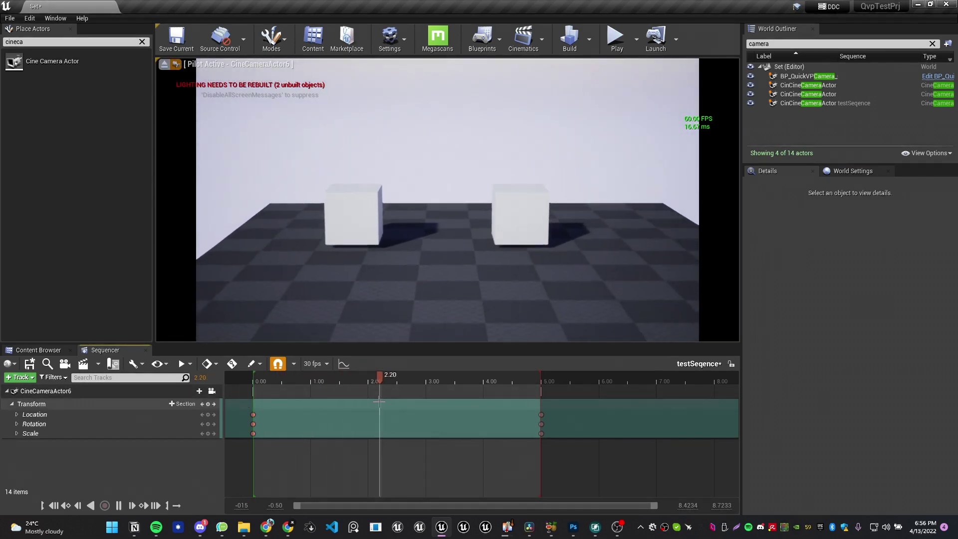
pyautogui.press('space')
pyautogui.click(29, 365)
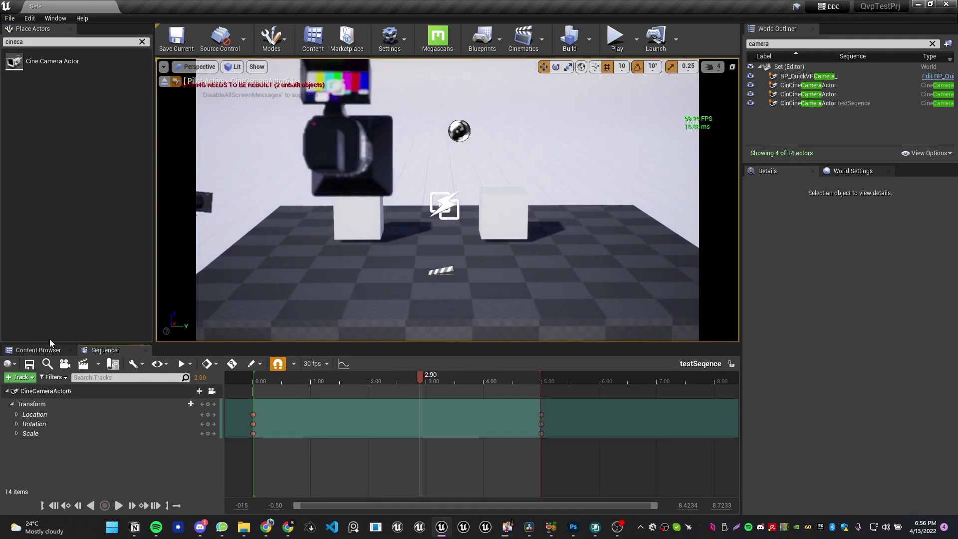
# Step: Stop piloting CineCameraActor6 and select BP_QuickVPCamera to show its multicam cine camera settings
pyautogui.click(37, 350)
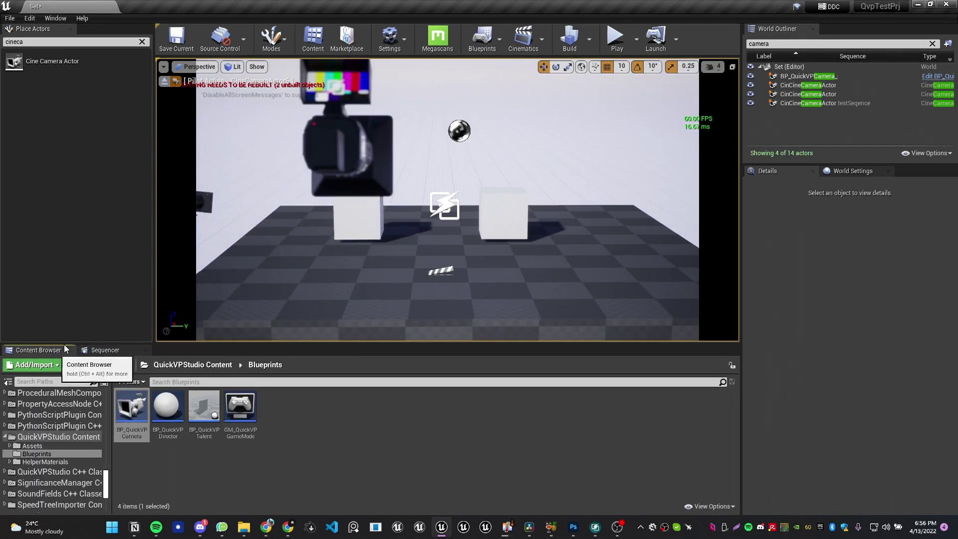
pyautogui.click(164, 81)
pyautogui.moveTo(451, 246); pyautogui.dragTo(699, 250, button='right')
pyautogui.press('w')
pyautogui.click(451, 245)
pyautogui.press('w')
pyautogui.press('w')
pyautogui.moveTo(448, 200); pyautogui.dragTo(499, 207, button='right')
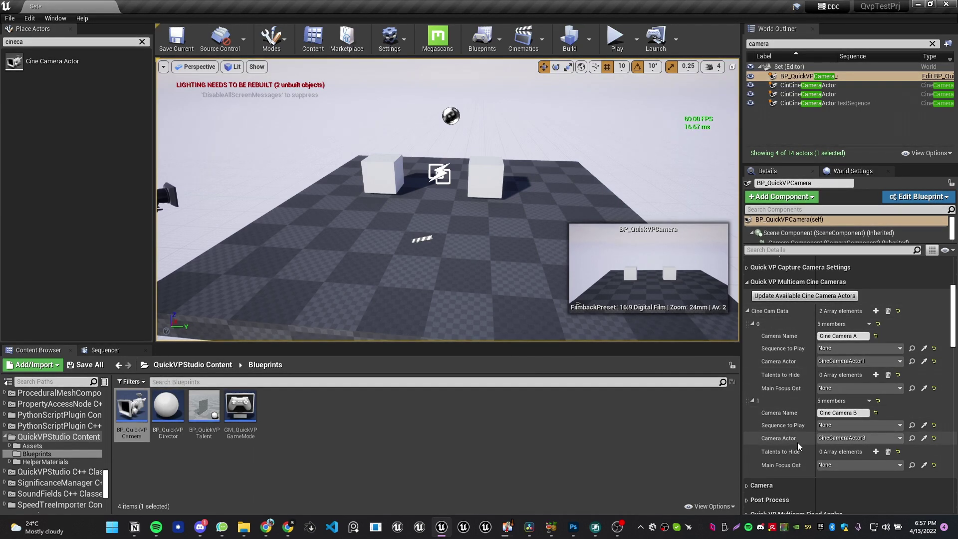
# Step: Collapse Cine Cam Data entries 0 and 1, add a third entry and expand it
pyautogui.click(753, 324)
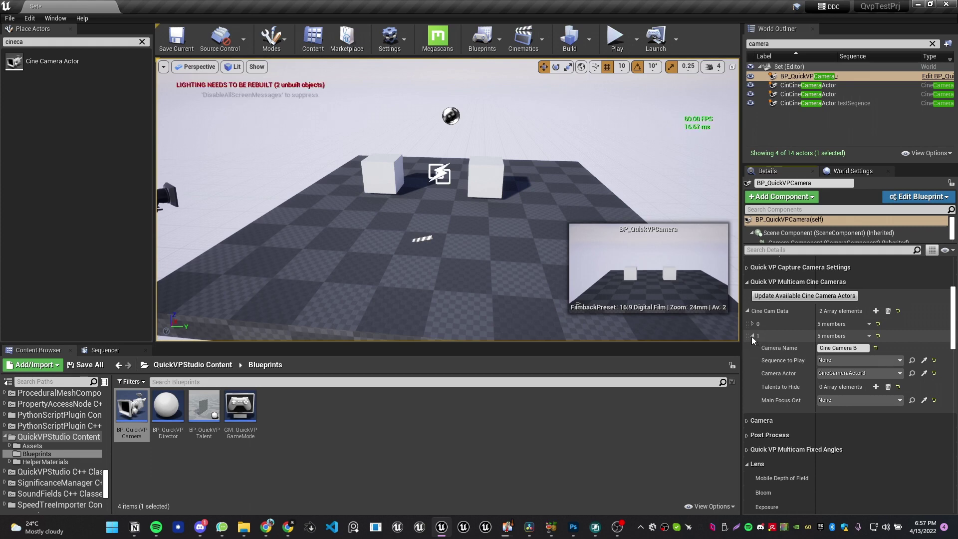
pyautogui.click(753, 336)
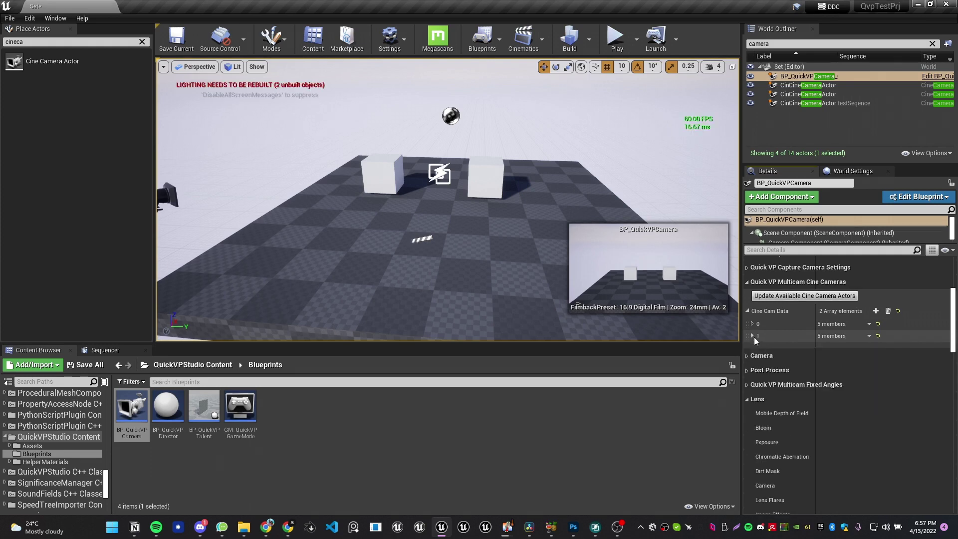
pyautogui.click(877, 311)
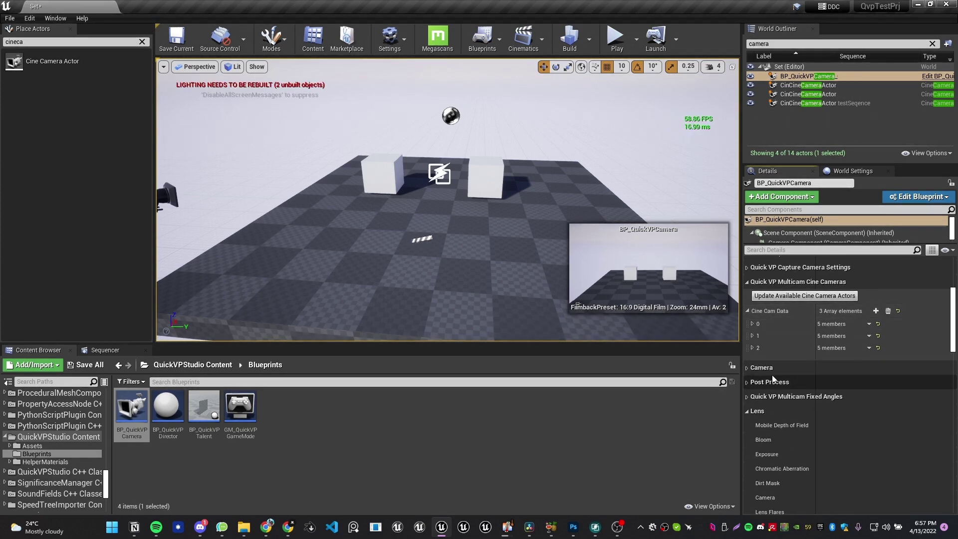
pyautogui.click(753, 348)
# Step: Assign CineCameraActor6 as the camera actor of Cine Cam Data entry 2 and name the camera Animated Camera Test
pyautogui.moveTo(446, 252)
pyautogui.mouseDown(button='right')
pyautogui.moveTo(349, 252)
pyautogui.moveTo(447, 252)
pyautogui.mouseUp(button='right')
pyautogui.click(850, 384)
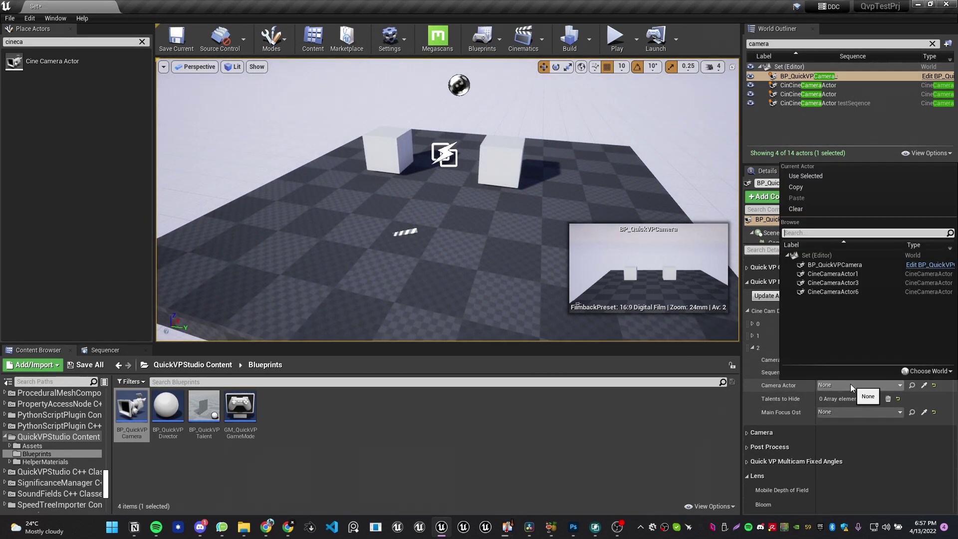
pyautogui.click(837, 292)
pyautogui.click(830, 359)
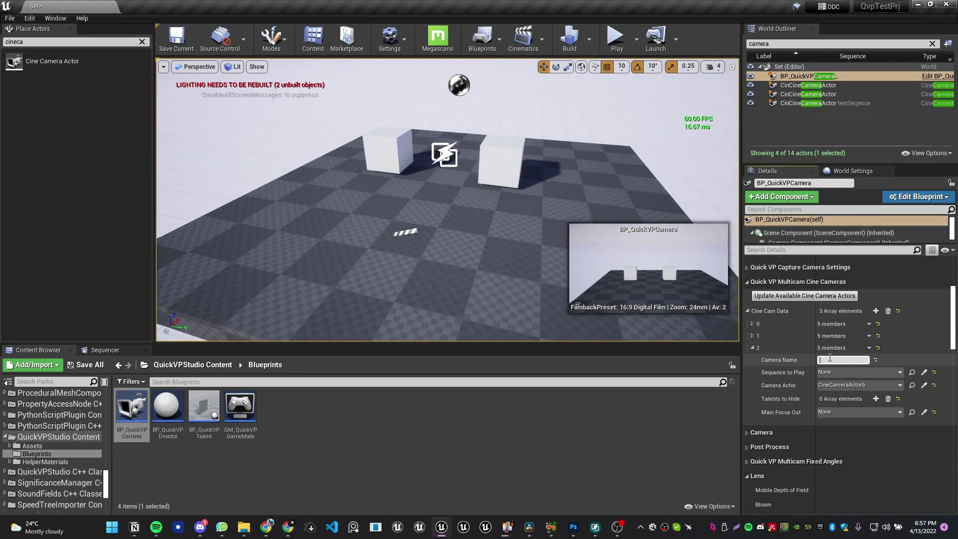
pyautogui.write('A')
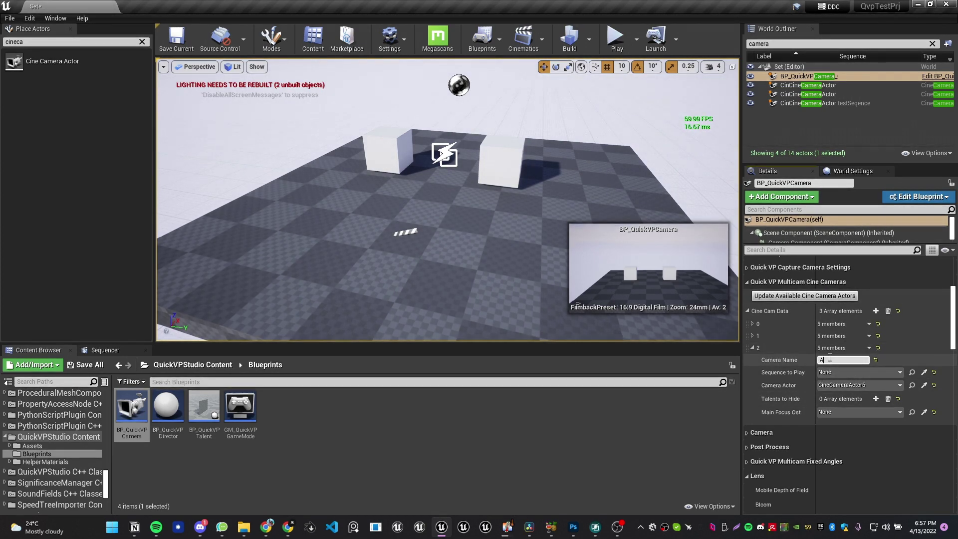
pyautogui.write('nimated Camera Test')
pyautogui.press('Return')
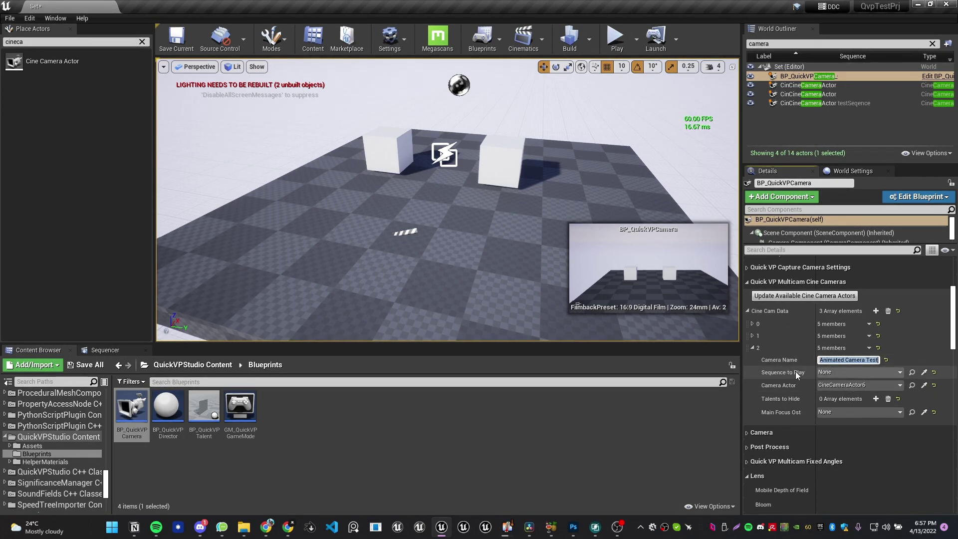
# Step: Set entry 2's sequence to play to testSeqence, collapse the entry, deselect the camera and save the level
pyautogui.click(845, 371)
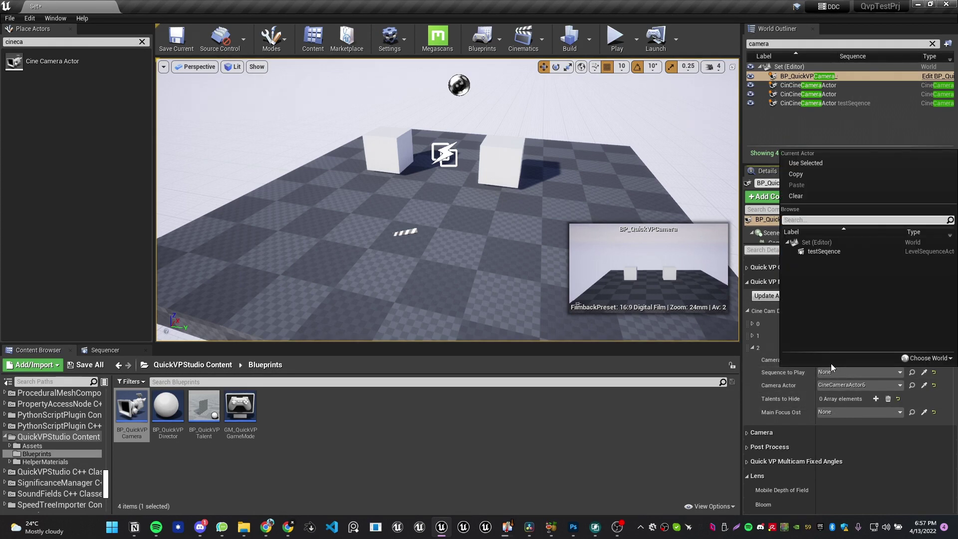
pyautogui.click(824, 251)
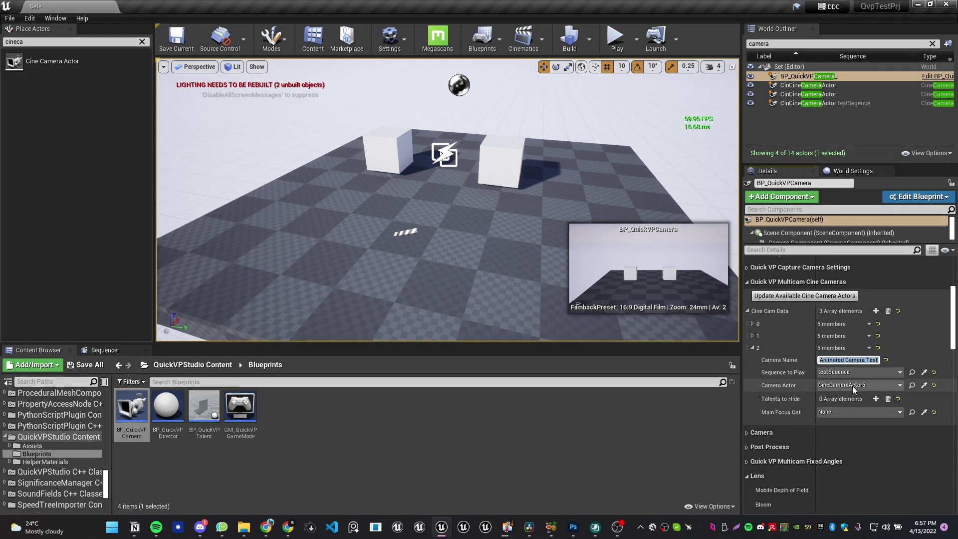
pyautogui.click(756, 348)
pyautogui.press('Escape')
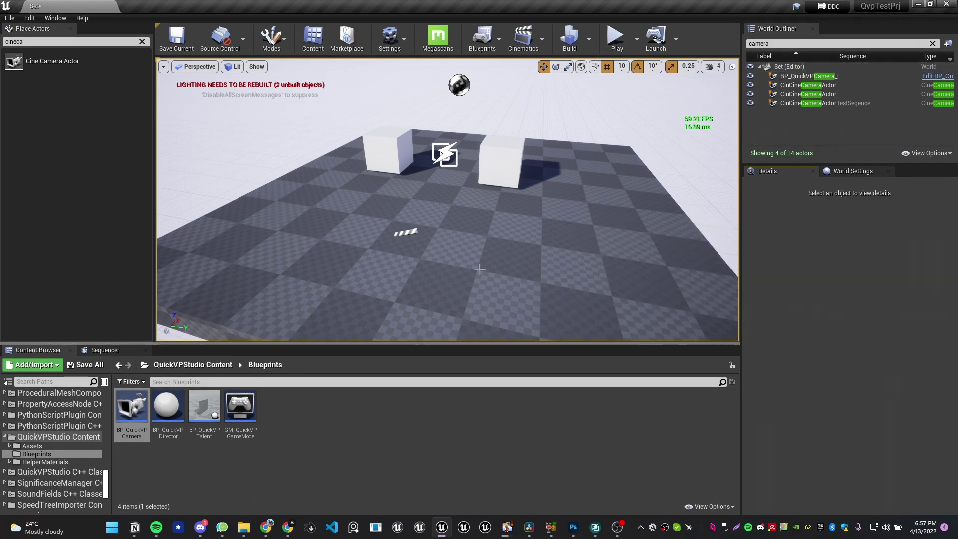
pyautogui.moveTo(398, 220); pyautogui.dragTo(504, 197, button='right')
pyautogui.hotkey('ctrl', 's')
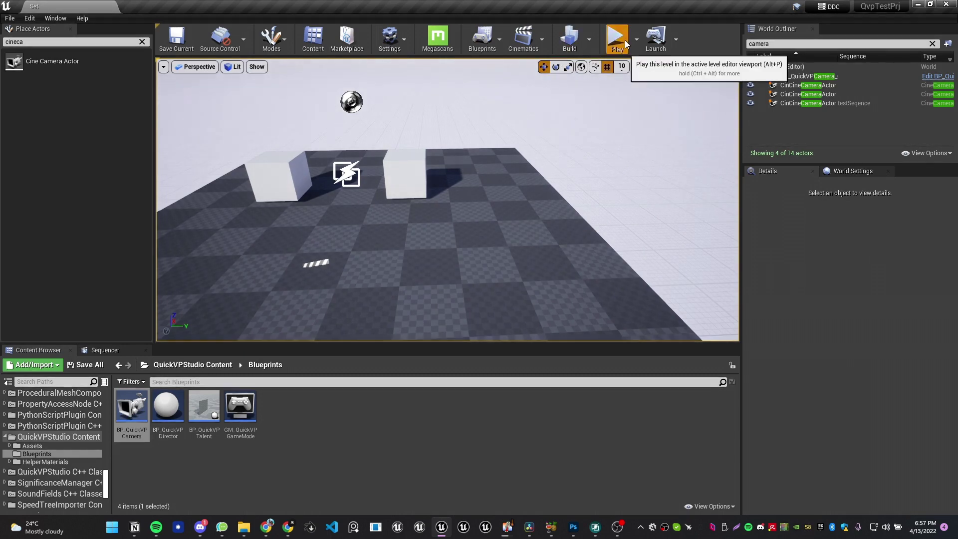
# Step: Play the level, move the QuickVP Studio cameras panel clear of the viewport, switch to Animated Camera Test and stop playing
pyautogui.click(615, 36)
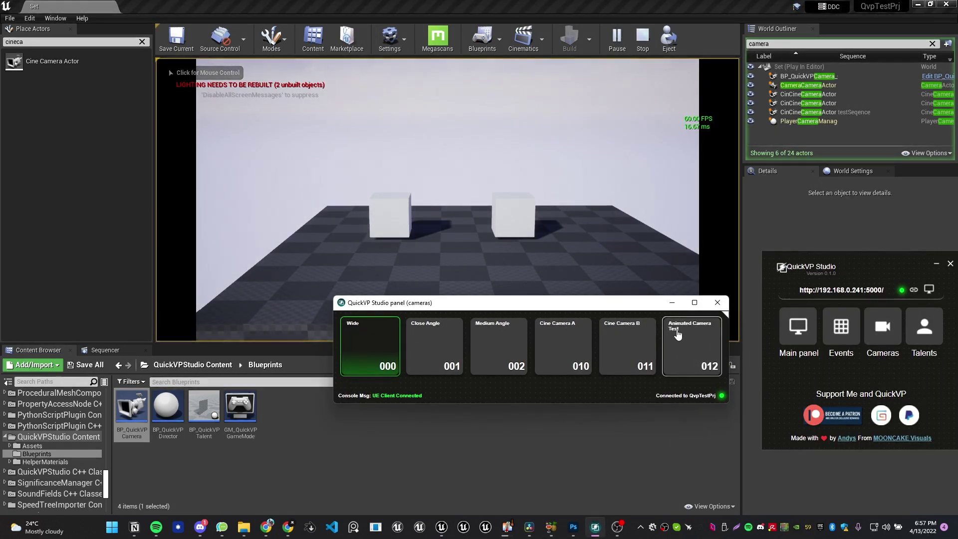
pyautogui.moveTo(605, 301); pyautogui.dragTo(520, 378)
pyautogui.click(612, 443)
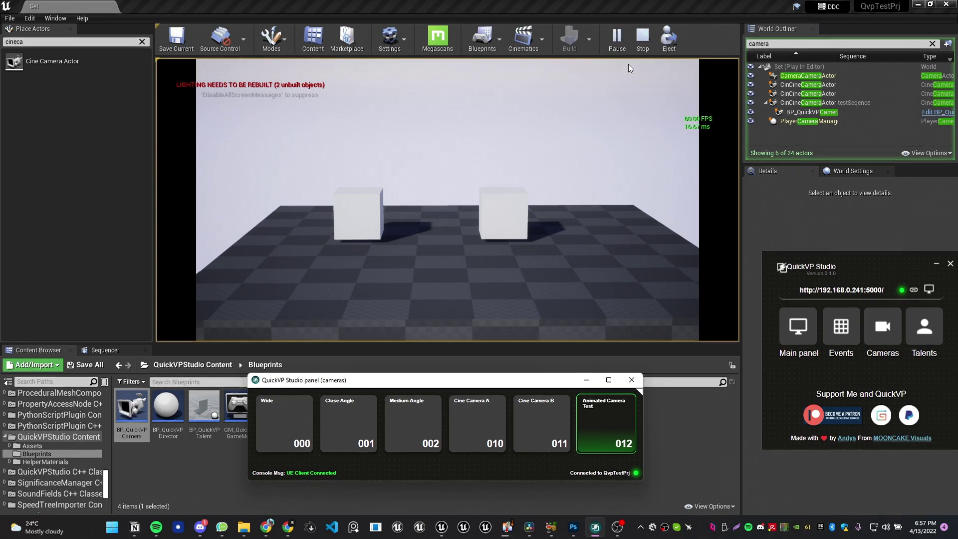
pyautogui.click(642, 38)
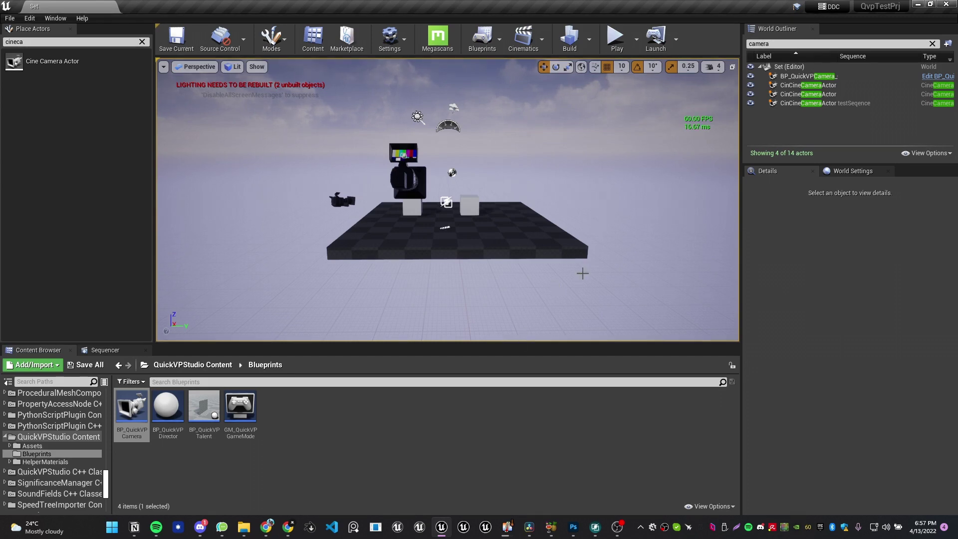
pyautogui.moveTo(583, 273); pyautogui.dragTo(527, 310, button='right')
pyautogui.press('w')
pyautogui.press('s')
pyautogui.press('s')
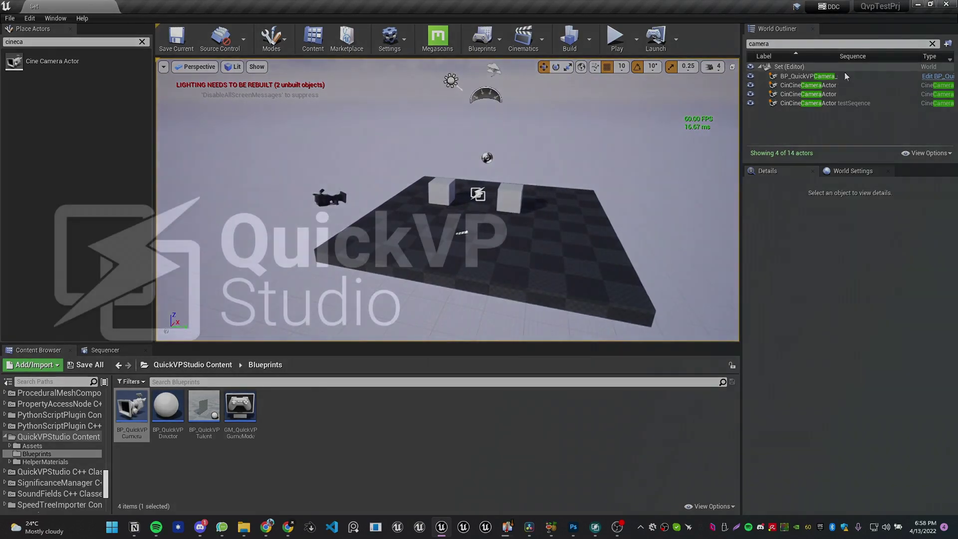
pyautogui.click(847, 76)
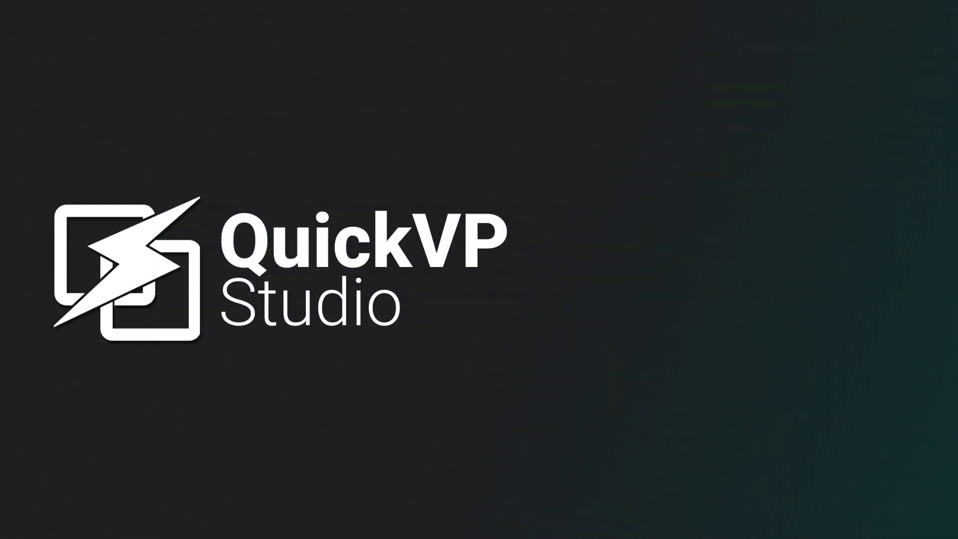